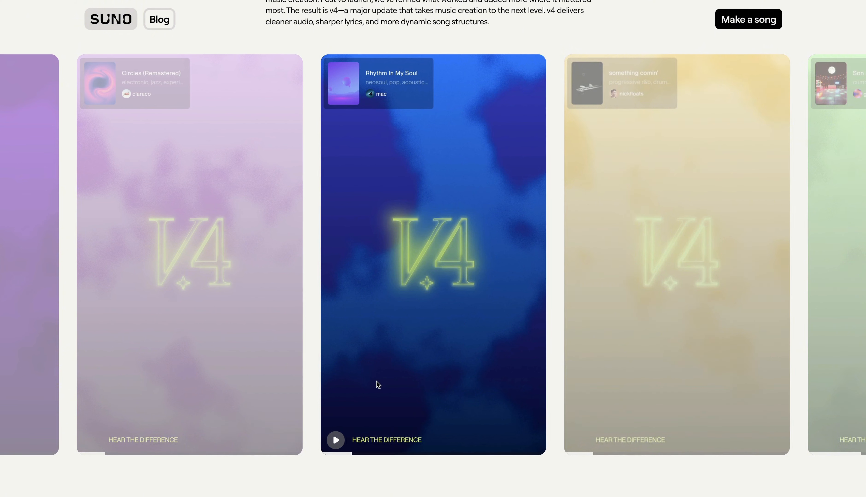
# - Play the v4 song sample and the Remaster comparison video in the Suno v4 blog post
pyautogui.click(335, 441)
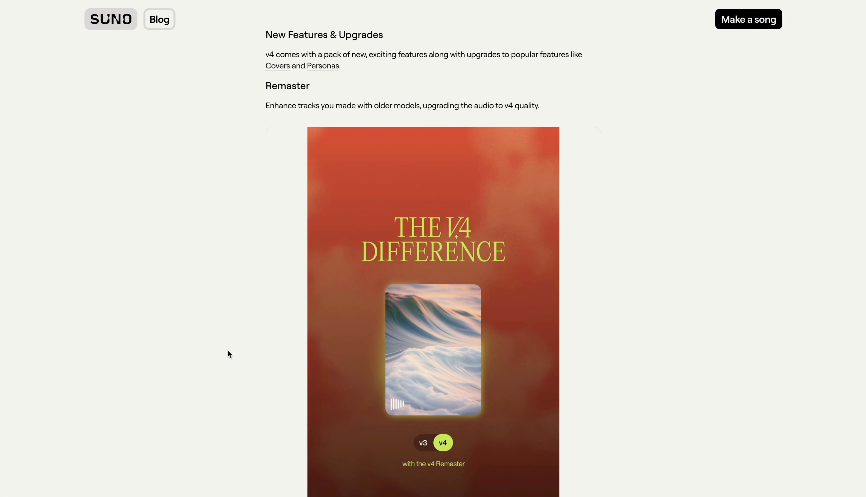
pyautogui.scroll(-2, 228, 351)
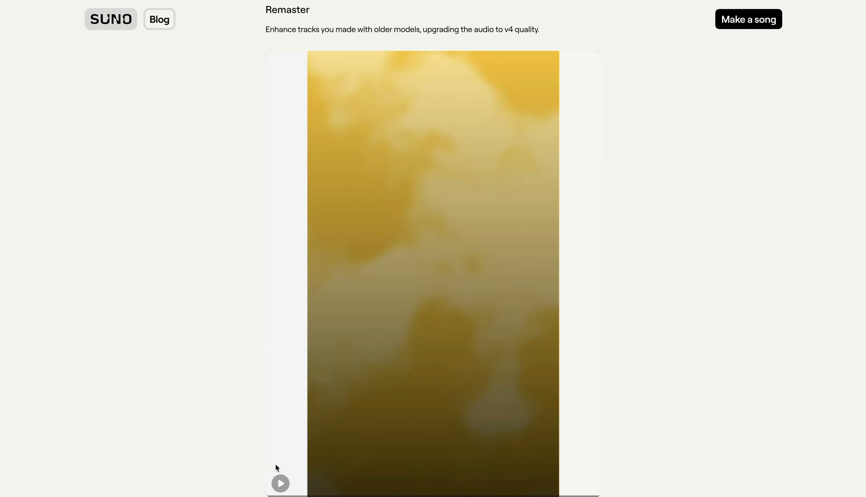
pyautogui.click(280, 483)
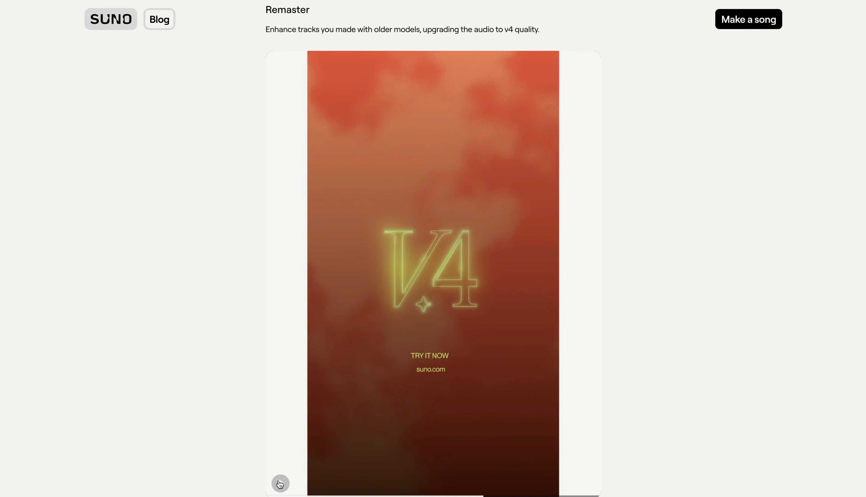
pyautogui.scroll(-10, 280, 484)
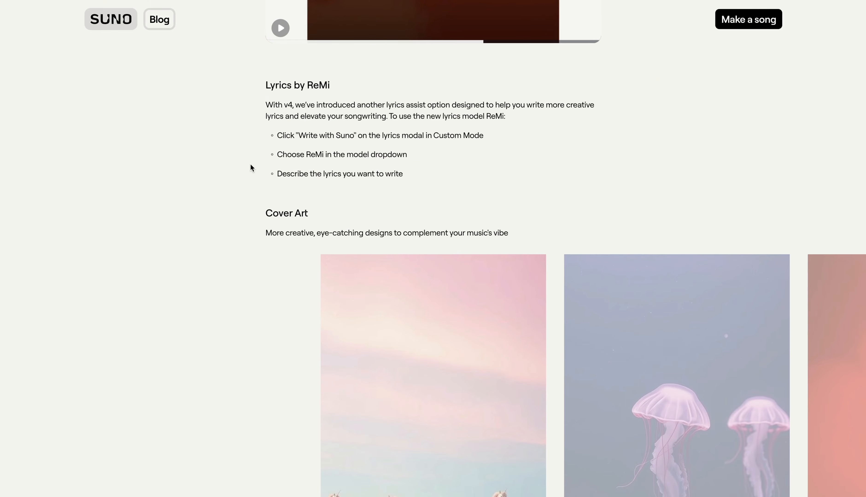
# - Read the Lyrics by ReMi instructions and the Covers [v4] upgrade description in the blog post
pyautogui.moveTo(433, 135); pyautogui.dragTo(469, 136)
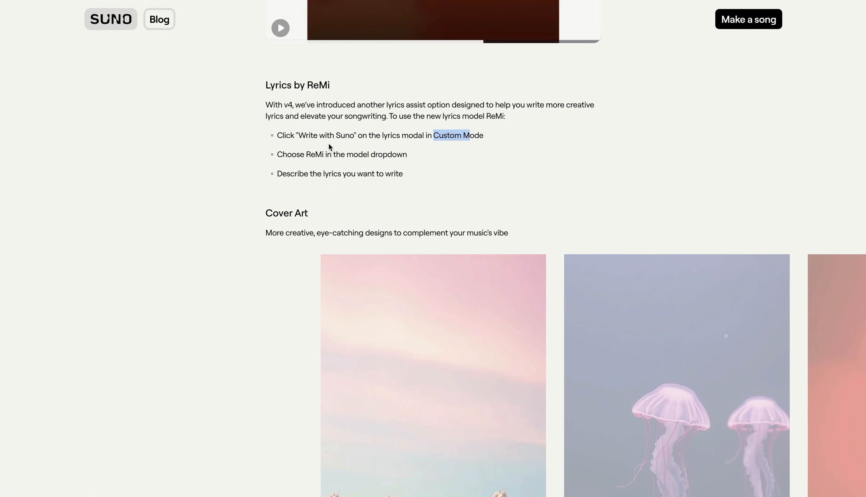
pyautogui.moveTo(305, 137); pyautogui.dragTo(357, 137)
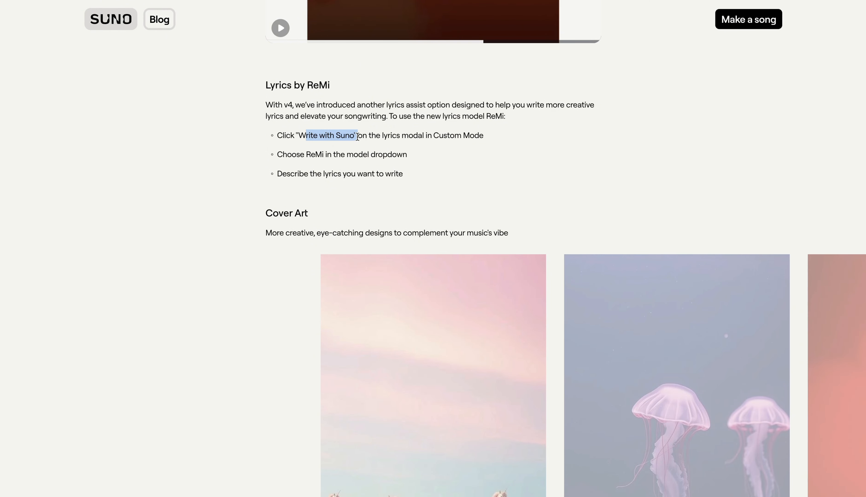
pyautogui.scroll(-10, 223, 218)
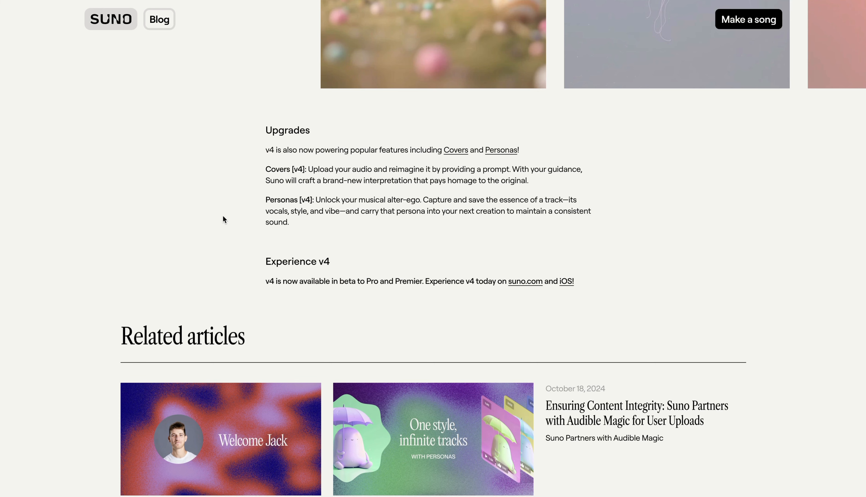
pyautogui.moveTo(266, 169); pyautogui.dragTo(306, 170)
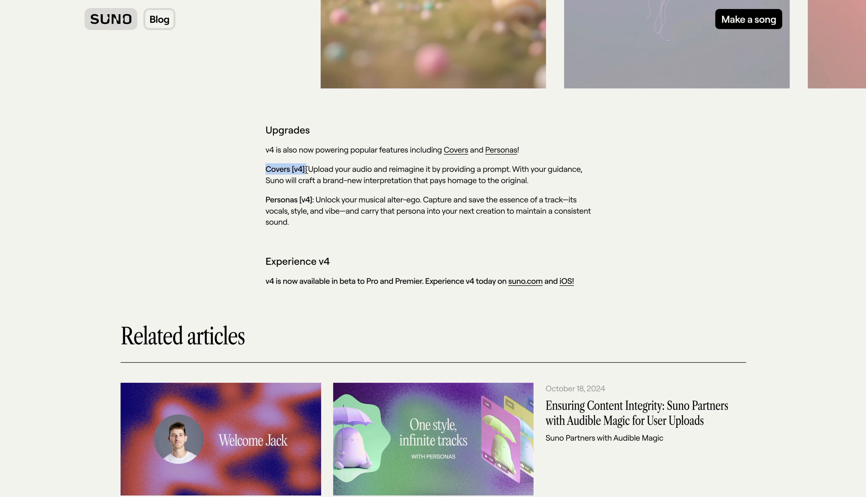
pyautogui.click(333, 171)
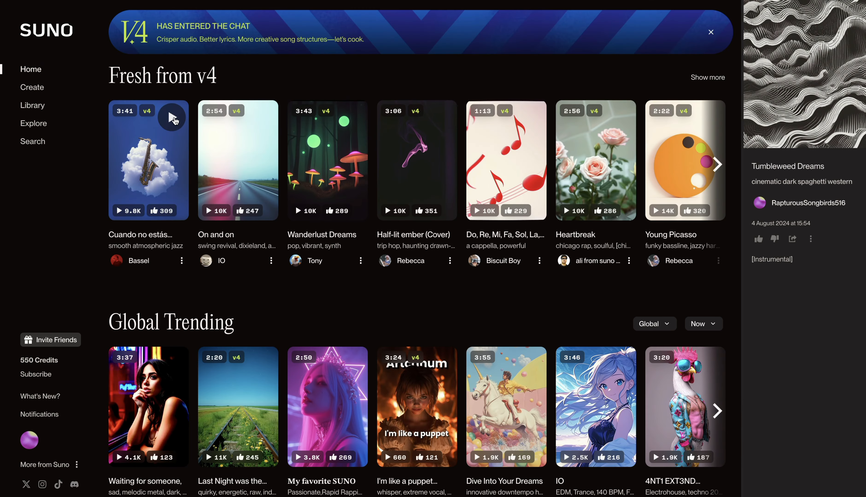
# - Play the first song under Fresh from v4, skip ahead in it and pause playback
pyautogui.click(172, 118)
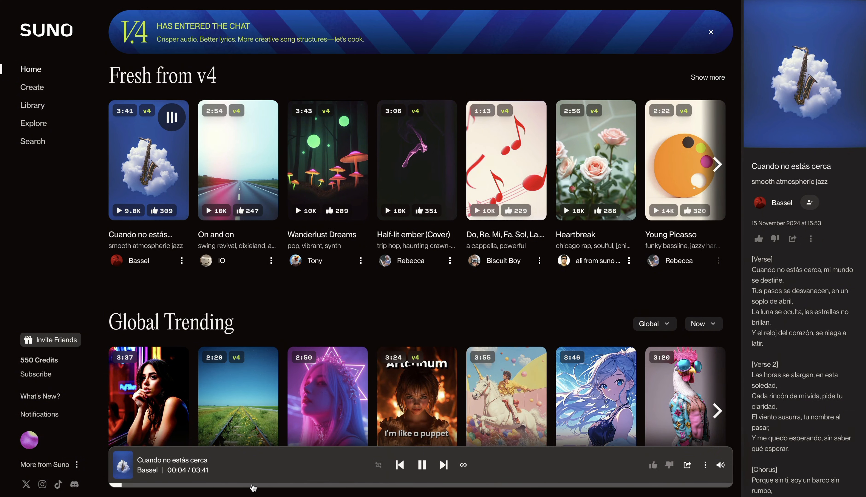
pyautogui.click(253, 486)
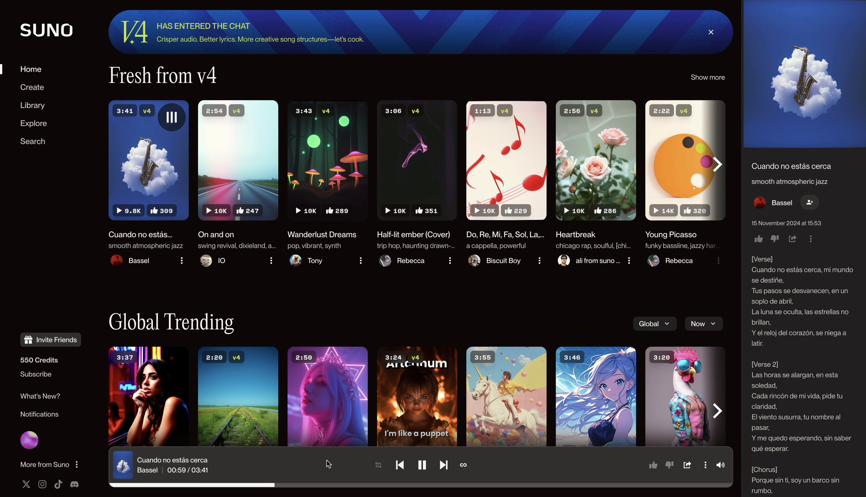
pyautogui.click(422, 466)
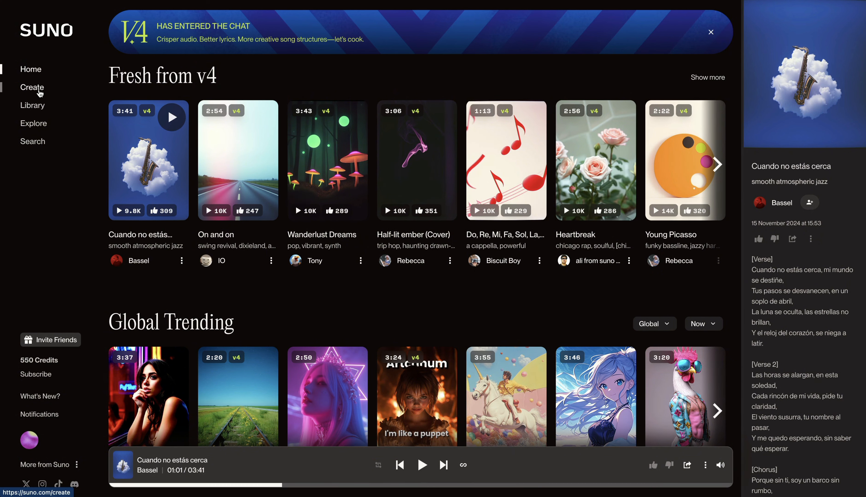
# - Open the song creation page and compare the Custom form with the simple one, leaving Custom off
pyautogui.click(40, 90)
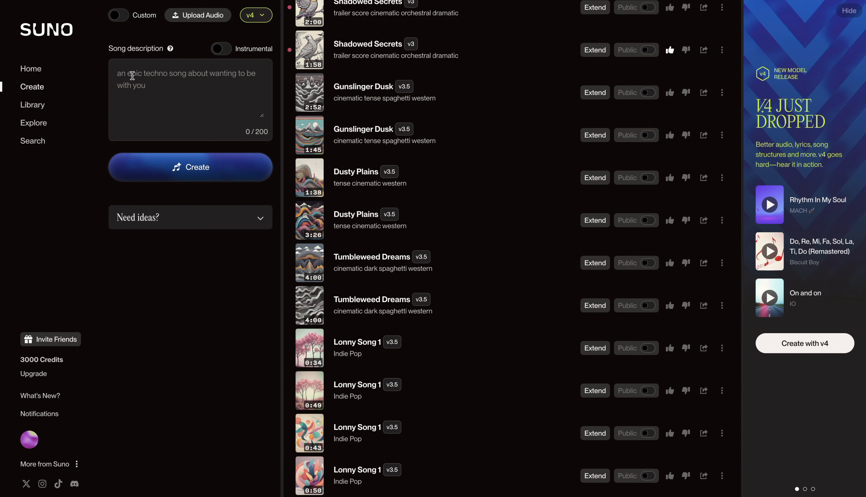
pyautogui.click(118, 15)
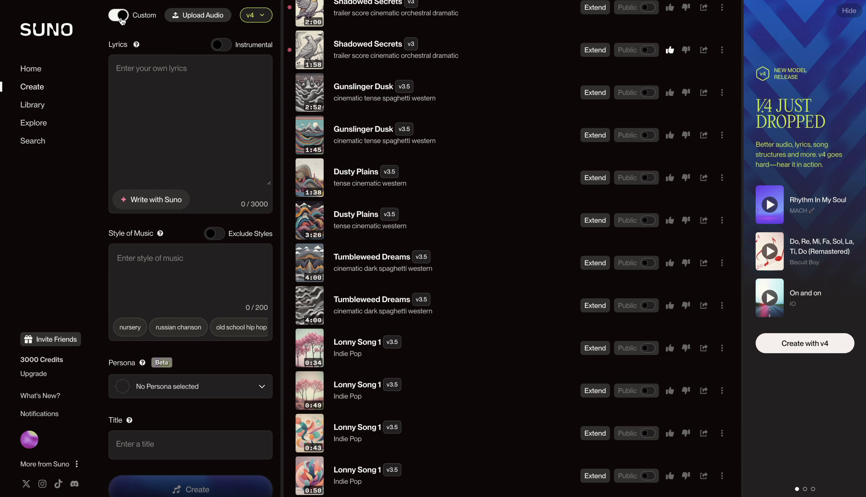
pyautogui.click(121, 19)
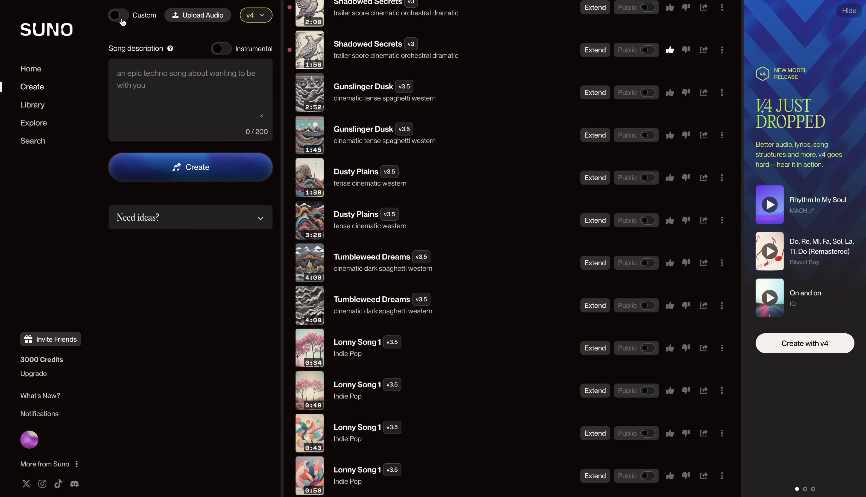
pyautogui.click(127, 16)
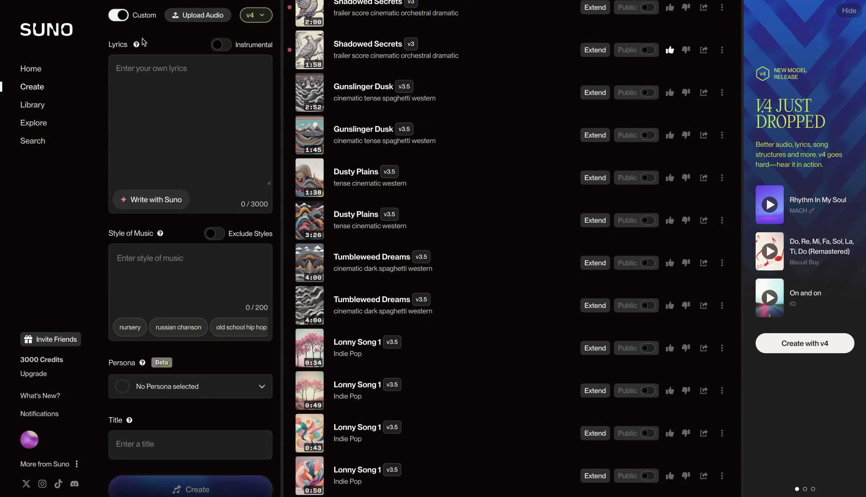
pyautogui.click(124, 18)
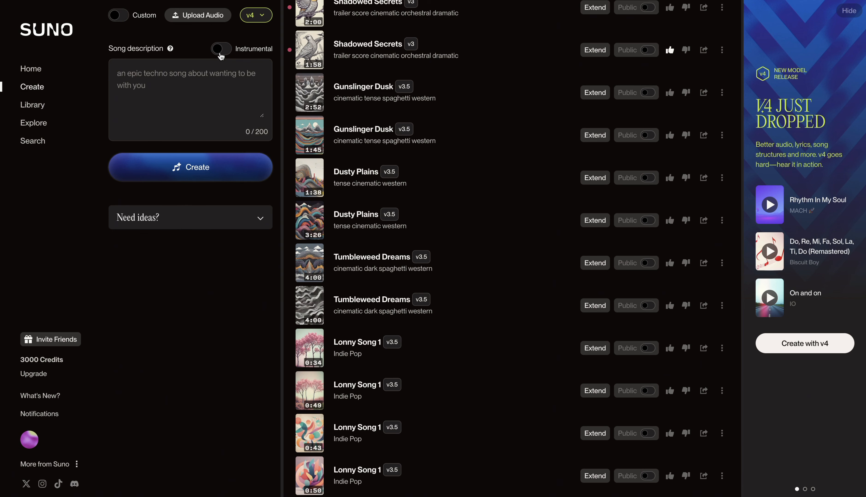
# - Browse the song idea categories offered under Need ideas
pyautogui.click(260, 218)
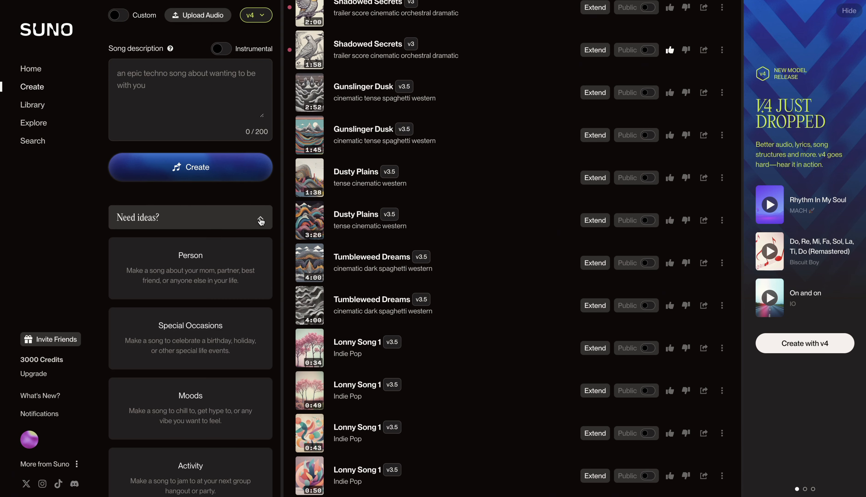
pyautogui.scroll(-4, 243, 268)
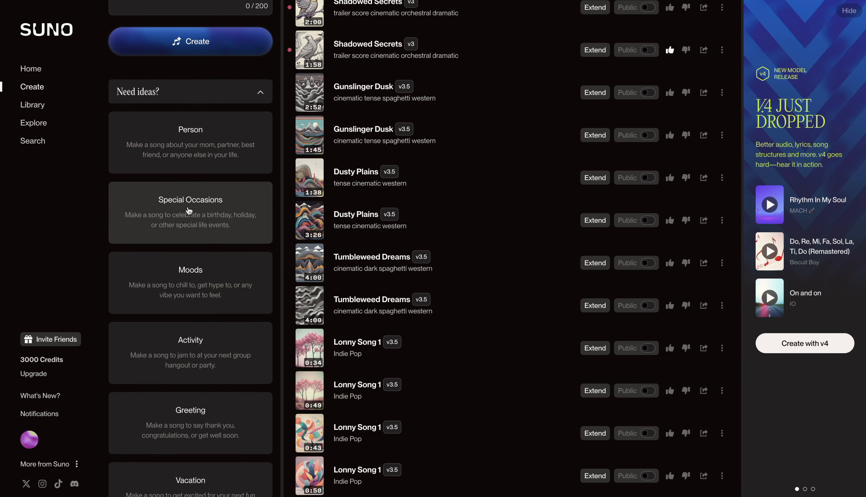
pyautogui.scroll(-3, 179, 302)
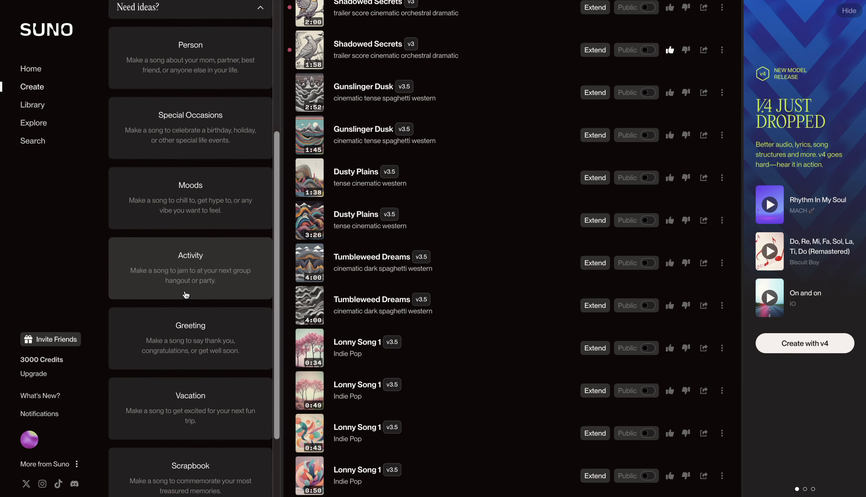
pyautogui.click(211, 219)
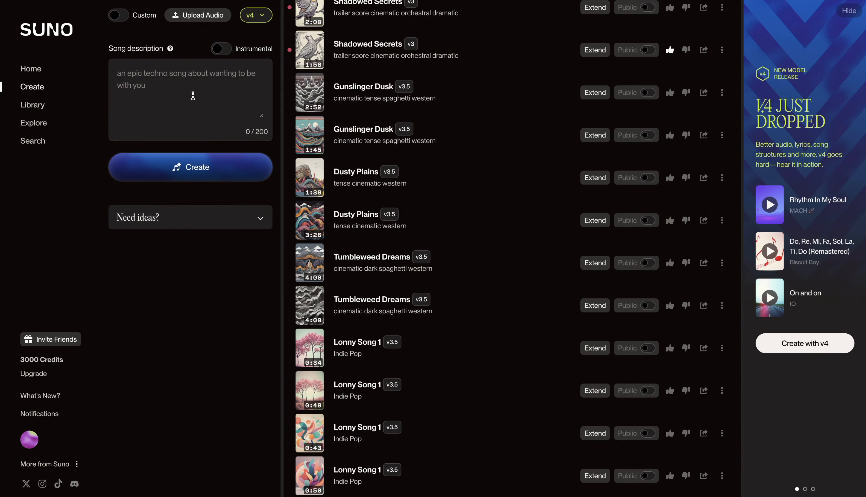
# - Generate a song described as "A strong, rhythmic theme with tribal drums and chanting, embodying the spirit of an ancient warrior."
pyautogui.click(187, 87)
pyautogui.write('A strong, rhythmic theme with tribal drums and chanting, embodying the spirit of an ancient warrior.')
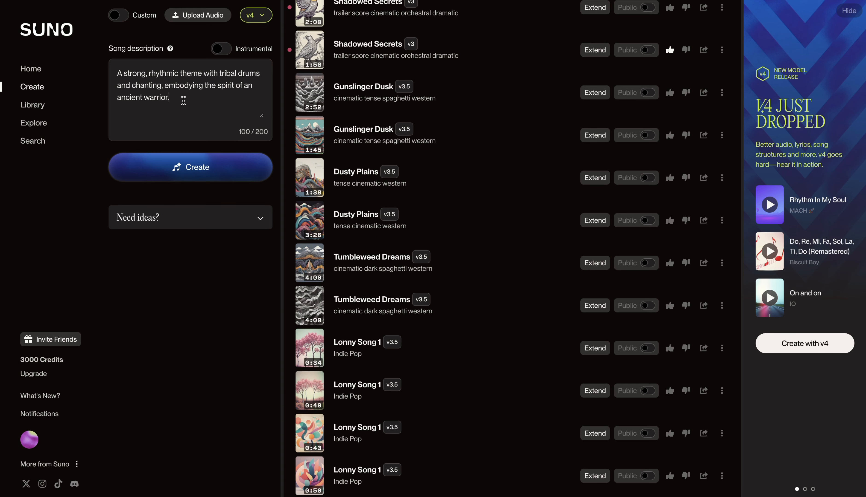
pyautogui.click(200, 173)
pyautogui.scroll(-3, 396, 168)
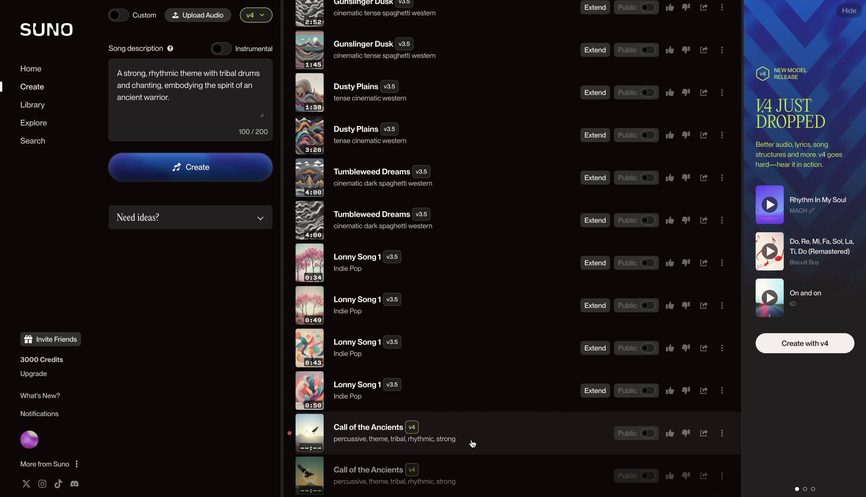
# - Play the first newly generated tribal song, check its lyrics and pause it
pyautogui.click(312, 437)
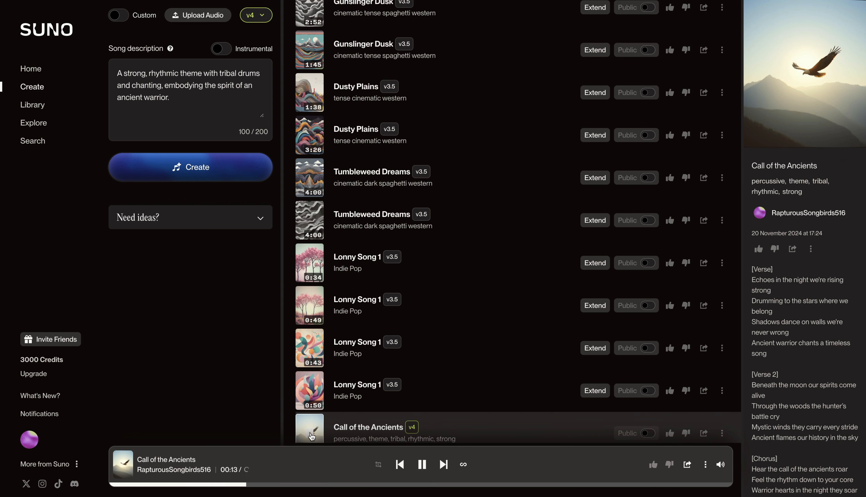
pyautogui.scroll(-2, 312, 436)
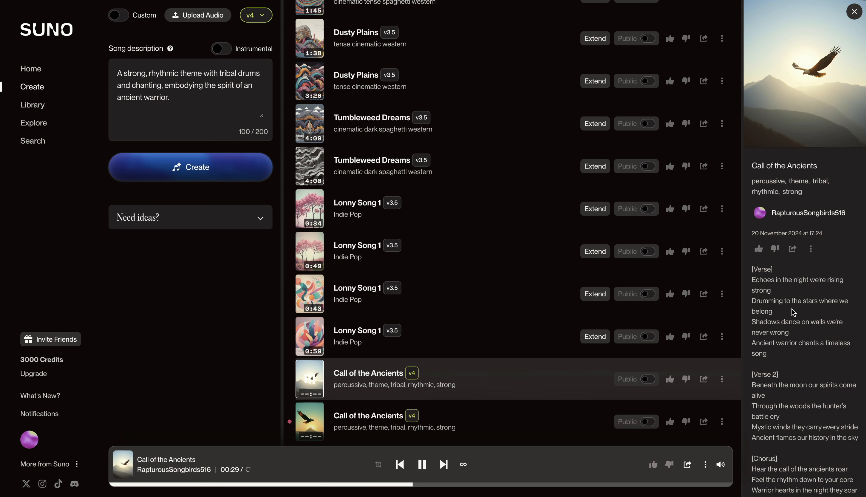
pyautogui.click(422, 464)
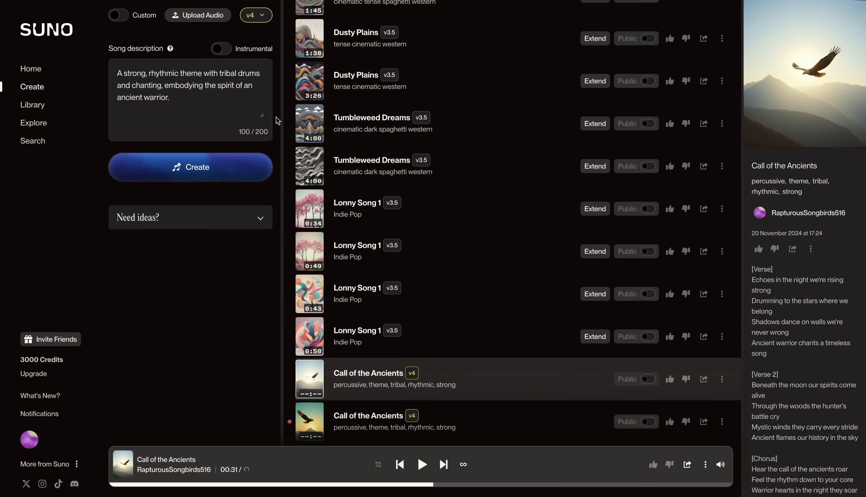
# - Generate an Instrumental version from the same tribal warrior description and preview its first track
pyautogui.click(221, 49)
pyautogui.click(197, 174)
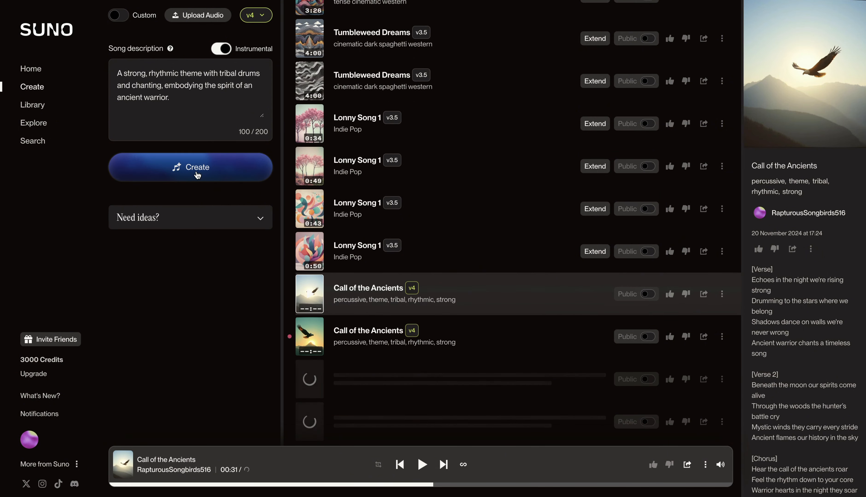
pyautogui.click(310, 381)
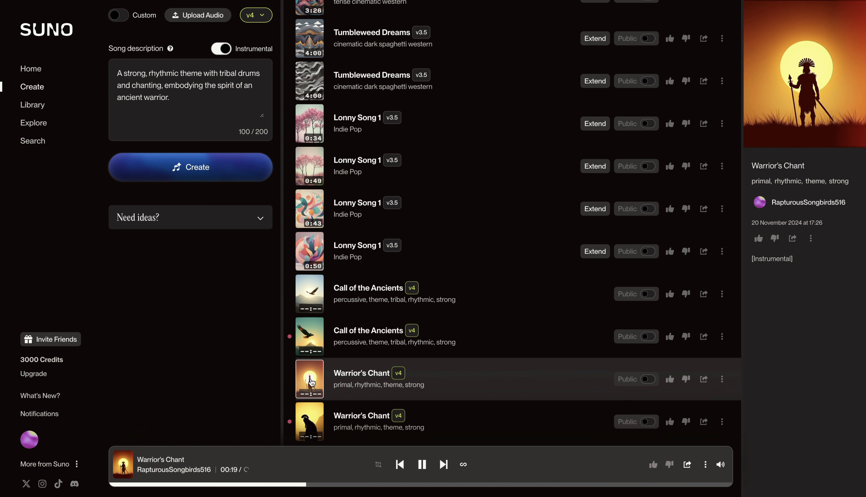
pyautogui.click(311, 382)
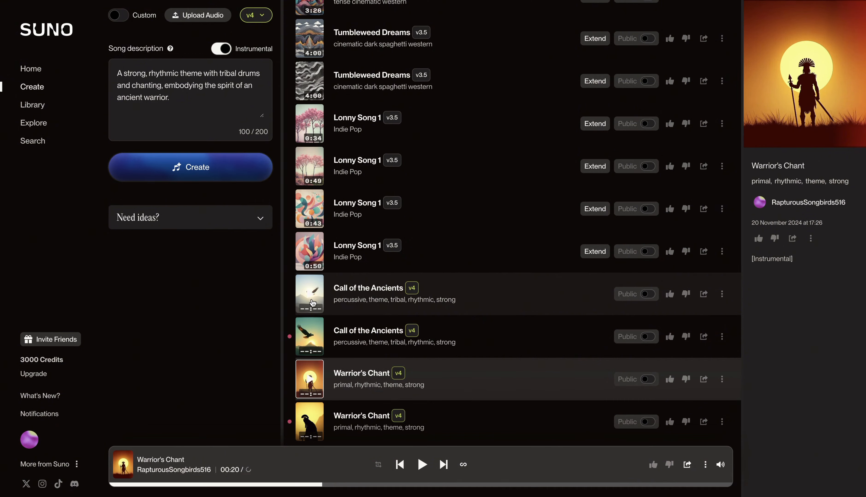
pyautogui.click(320, 356)
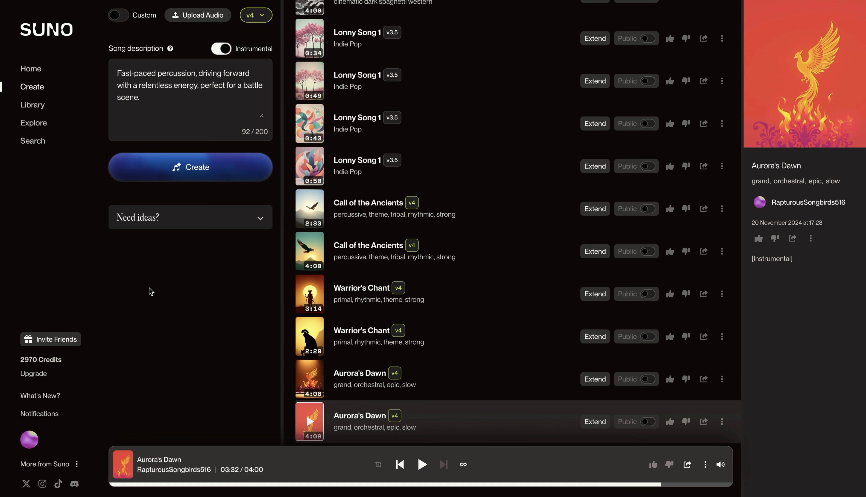
# - Generate an instrumental from the fast-paced percussion battle scene description and preview its first track
pyautogui.click(196, 171)
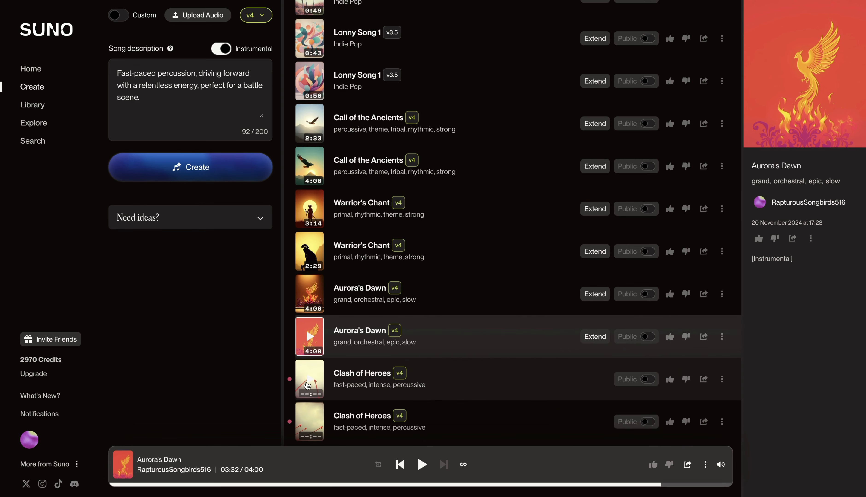
pyautogui.click(310, 380)
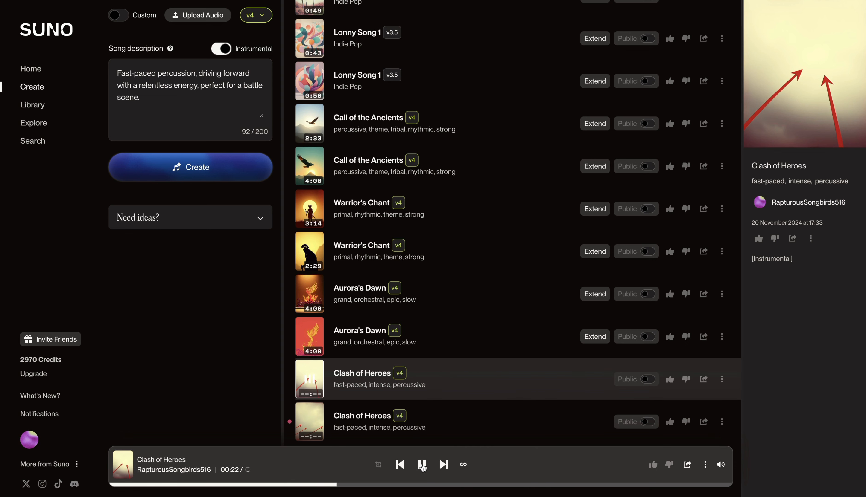
pyautogui.click(423, 465)
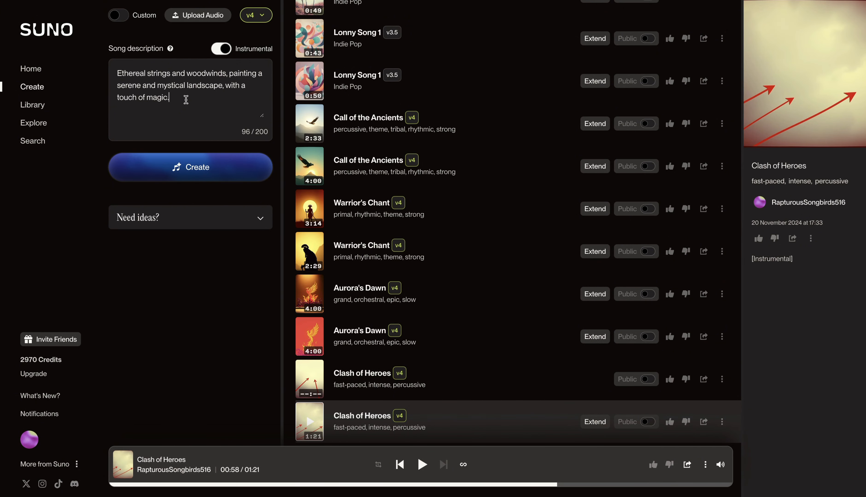
# - Generate an instrumental from the ethereal strings and woodwinds description and start playing its first track
pyautogui.click(214, 179)
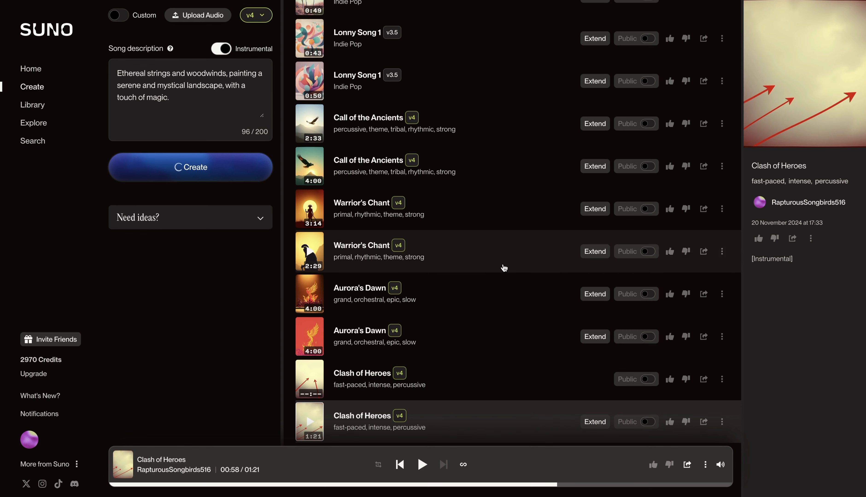
pyautogui.scroll(-2, 502, 266)
pyautogui.click(311, 383)
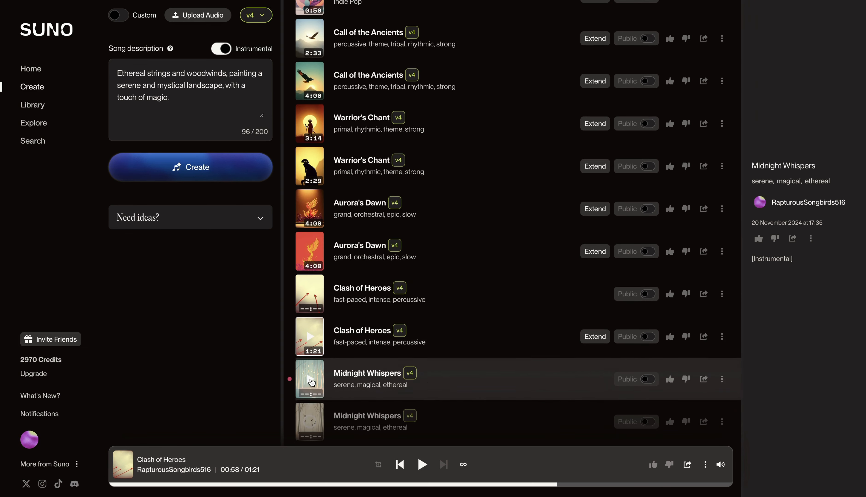
# - Preview the first track generated from the ethereal strings and woodwinds description and pause it
pyautogui.click(312, 382)
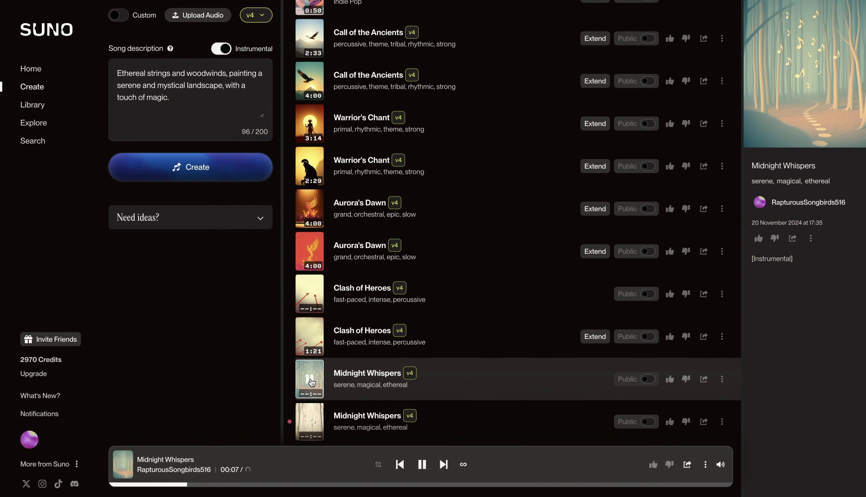
pyautogui.click(311, 382)
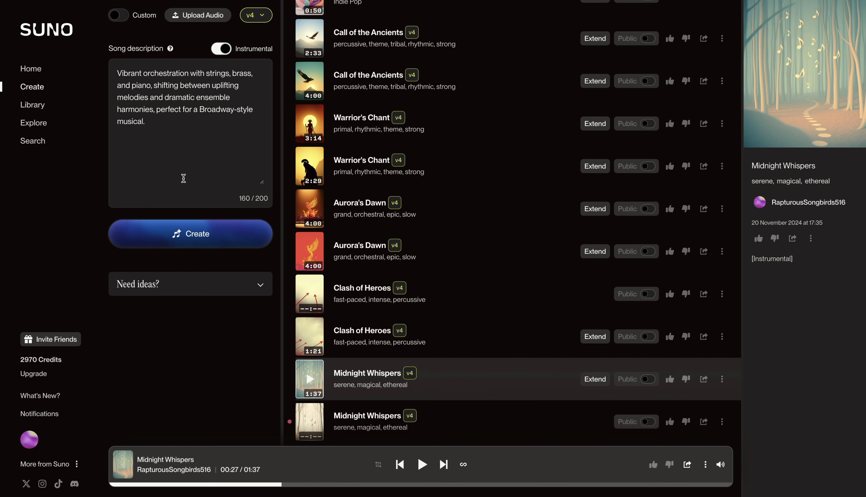
# - Generate an instrumental from the Broadway-style vibrant orchestration description and preview its first track
pyautogui.click(207, 234)
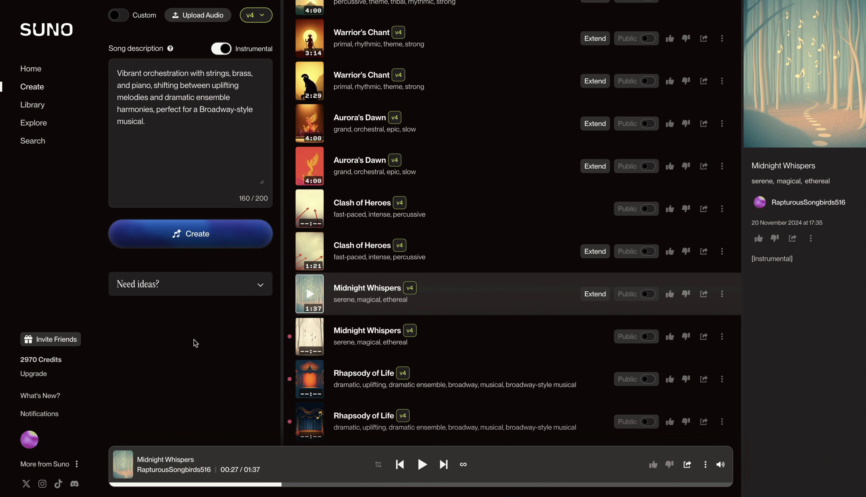
pyautogui.click(309, 381)
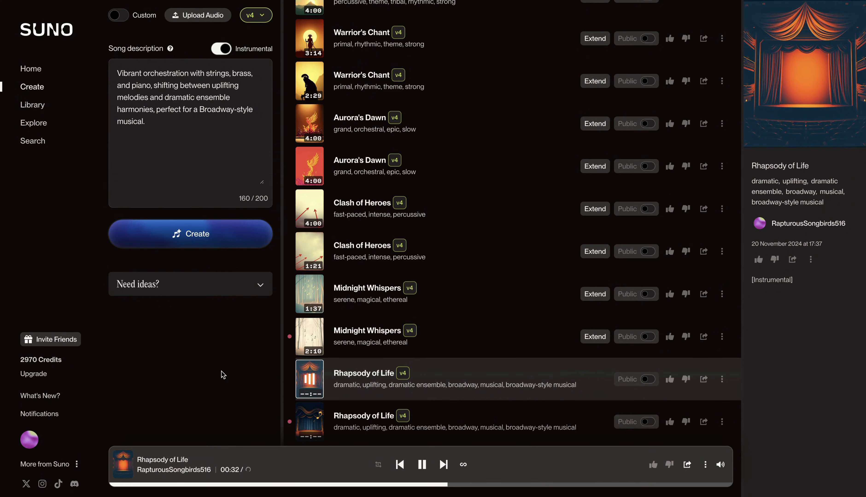
pyautogui.click(422, 465)
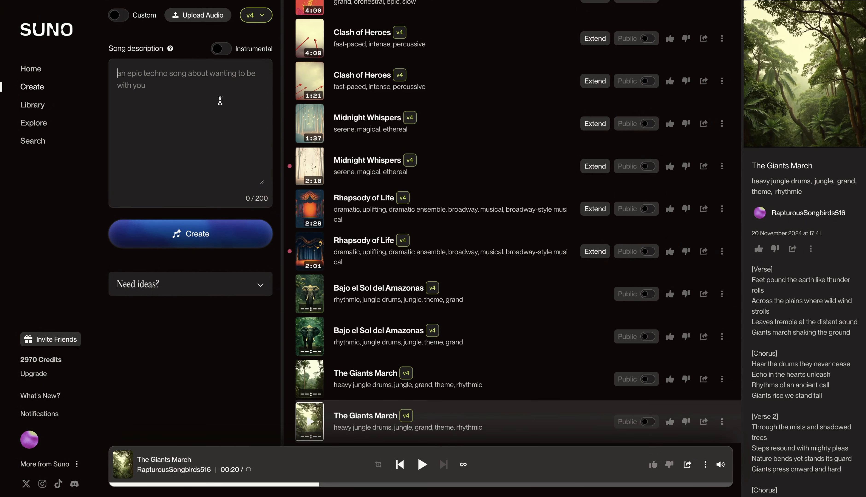
# - Generate a song from "Psychedelic Mystic Dervish Song with Melodic Beats" and play its first track
pyautogui.write('Psychedelic Mystic Dervish Song with Melodic Beats')
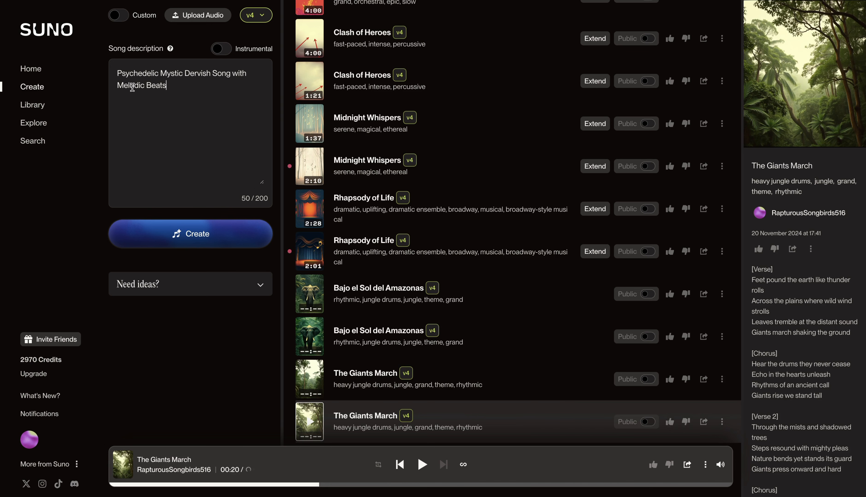
pyautogui.click(249, 227)
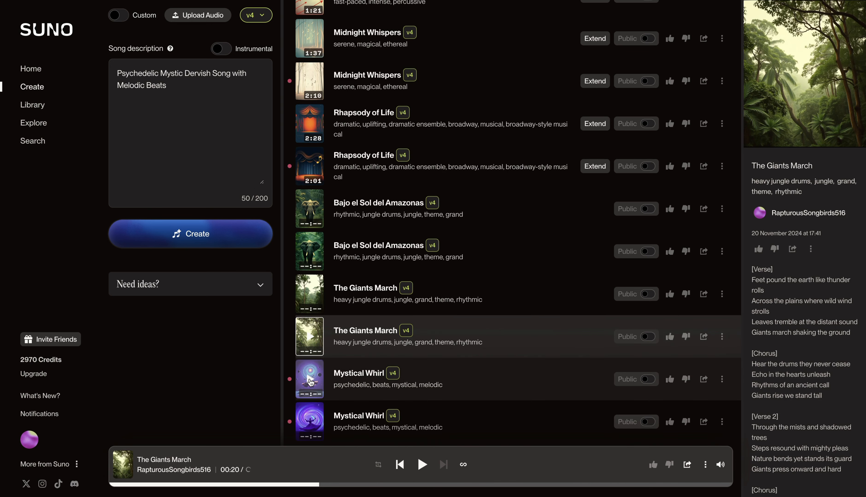
pyautogui.click(310, 382)
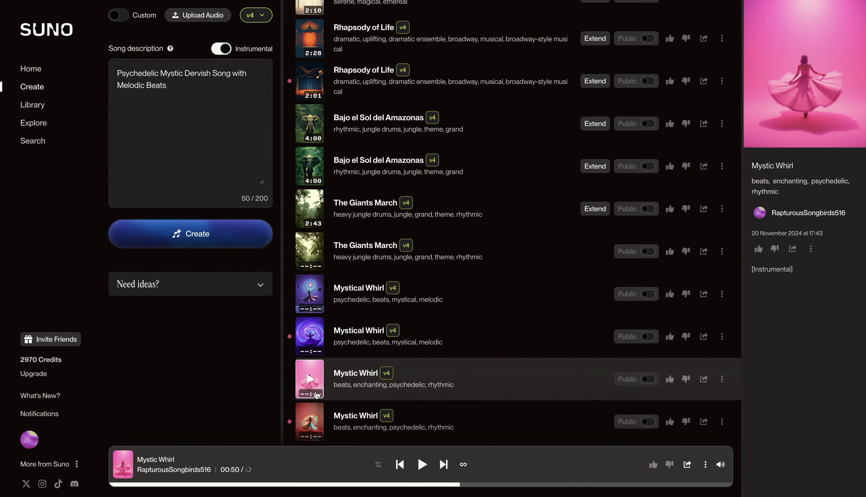
# - Preview the second instrumental Mystic Whirl track and pause it
pyautogui.click(311, 425)
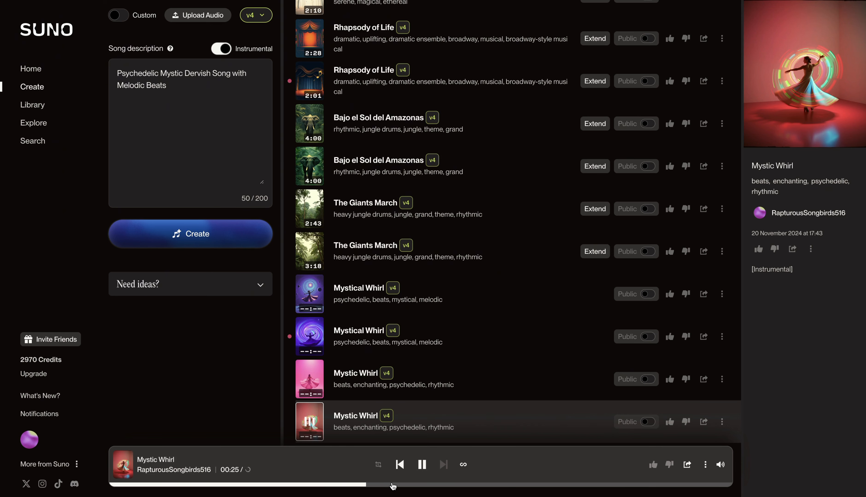
pyautogui.click(422, 465)
# - Generate an instrumental from "80s vibe, Synthwave, Disco, Funky bass, Power ballads, Electric guitar, Drums, Catchy hooks." and preview its second track
pyautogui.tripleClick(145, 85)
pyautogui.write('80s vibe, Synthwave, Disco, Funky bass, Power ballads, Electric guitar, Drums, Catchy hooks.')
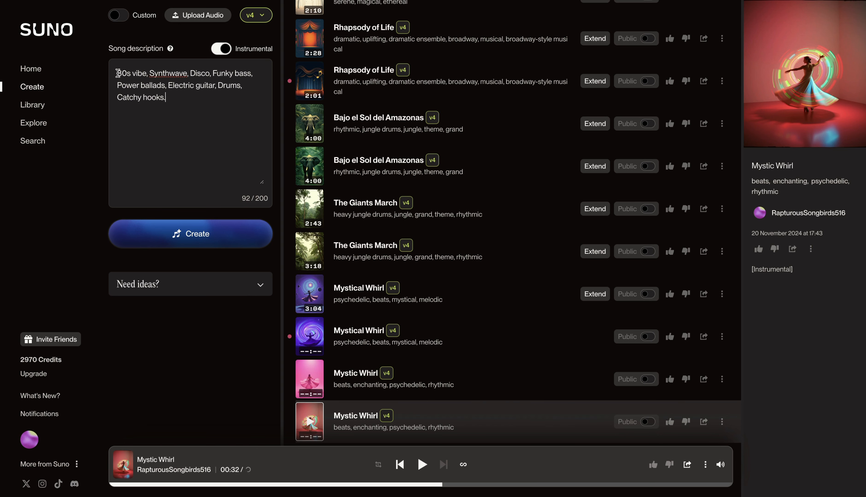
pyautogui.moveTo(117, 73); pyautogui.dragTo(191, 74)
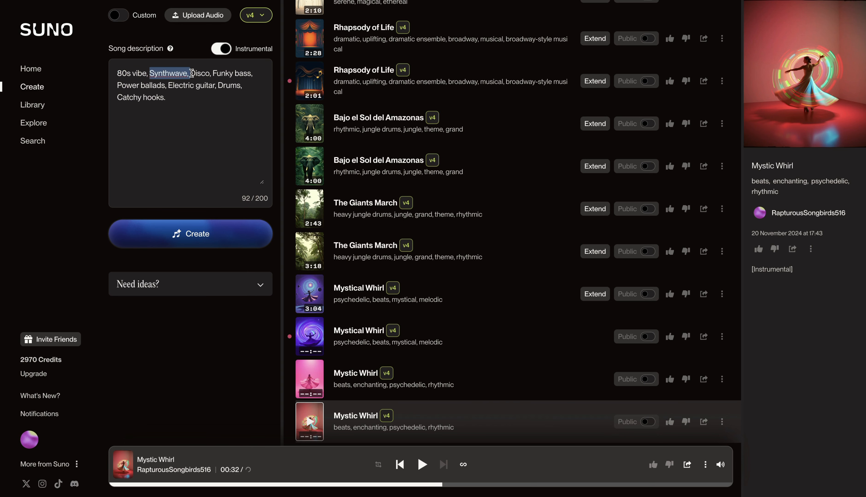
pyautogui.click(199, 73)
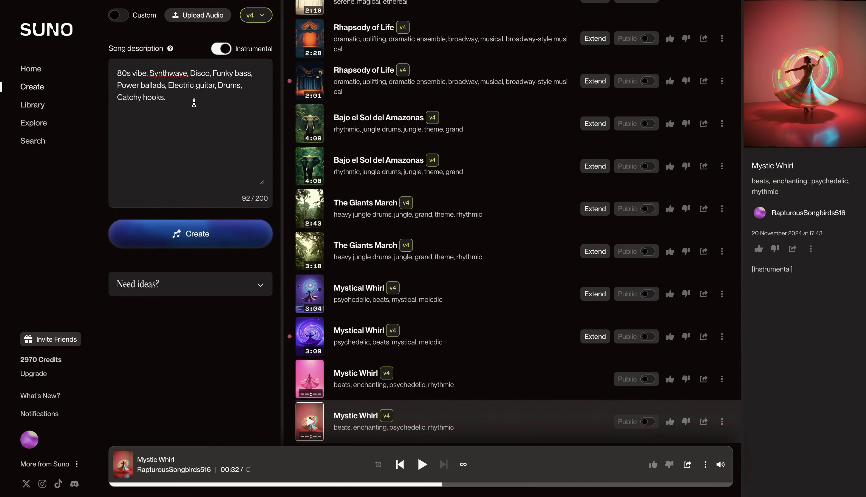
pyautogui.click(192, 235)
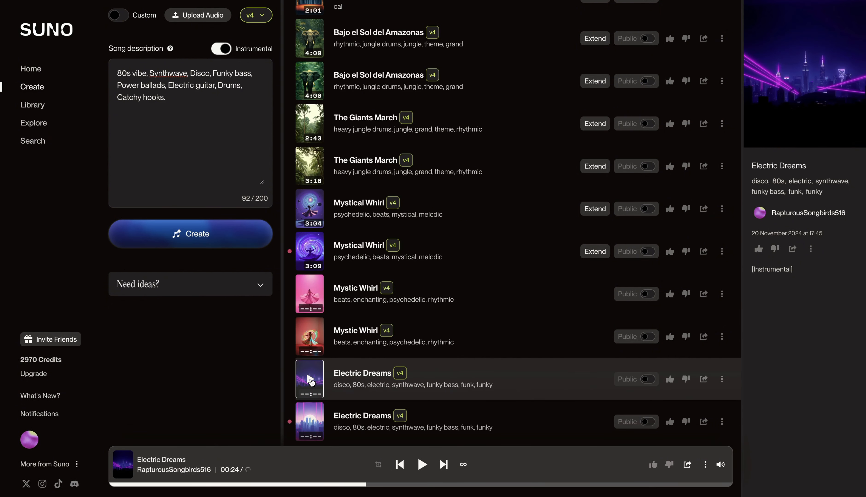
pyautogui.click(312, 425)
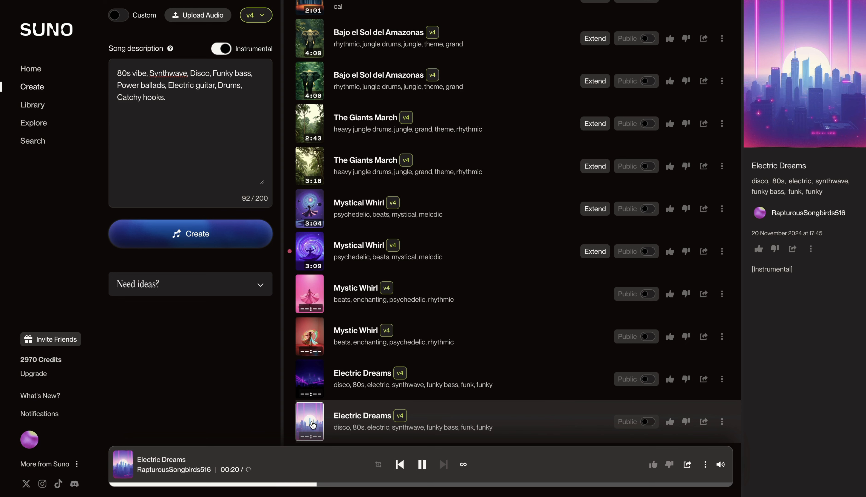
pyautogui.click(313, 425)
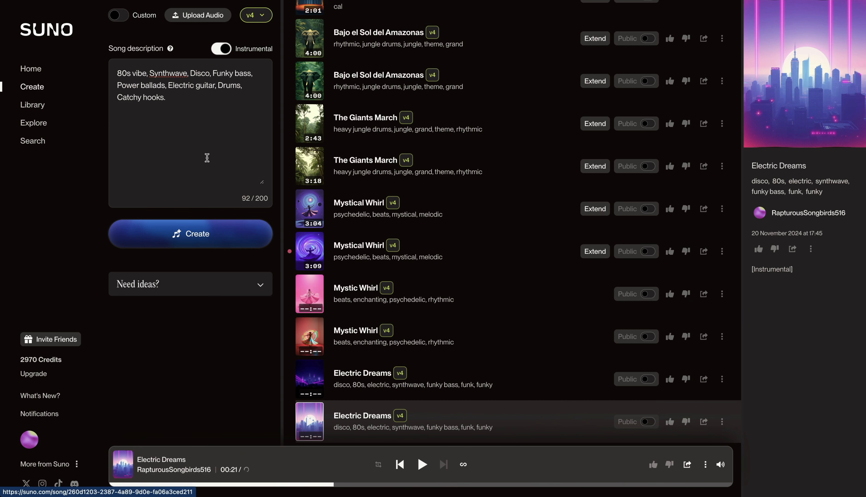
# - Generate an instrumental from "90s vibe, Grunge, Hip-hop, R&B smooth, Dance beats, Acoustic vibes" and play its two tracks
pyautogui.hotkey('ctrl', 'a')
pyautogui.write('90s vibe, Grunge, Hip-hop, R&B smooth, Dance beats, Acoustic vibes')
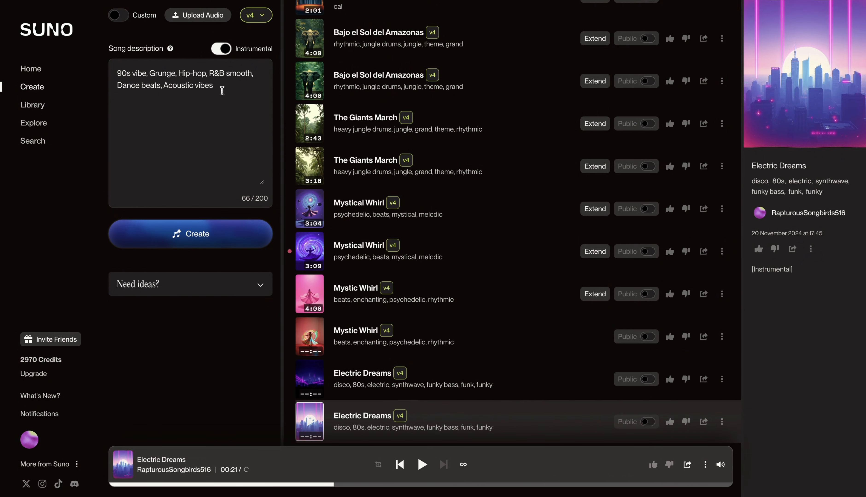
pyautogui.click(190, 238)
pyautogui.click(311, 383)
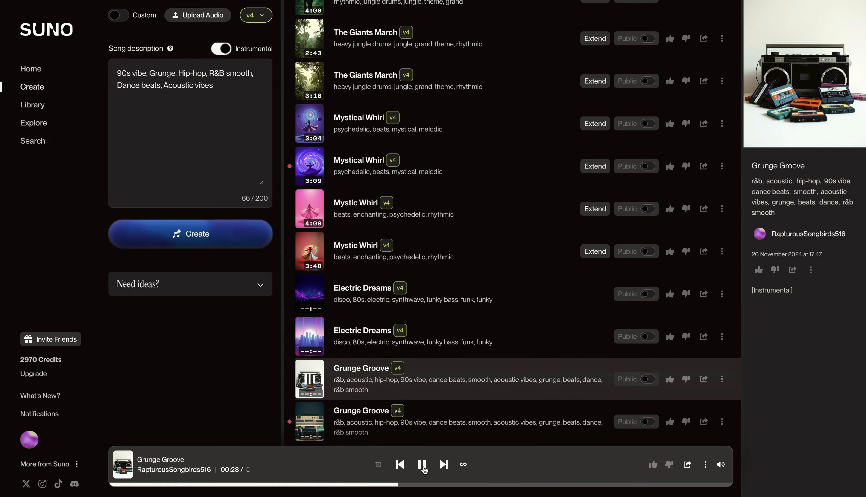
pyautogui.click(423, 468)
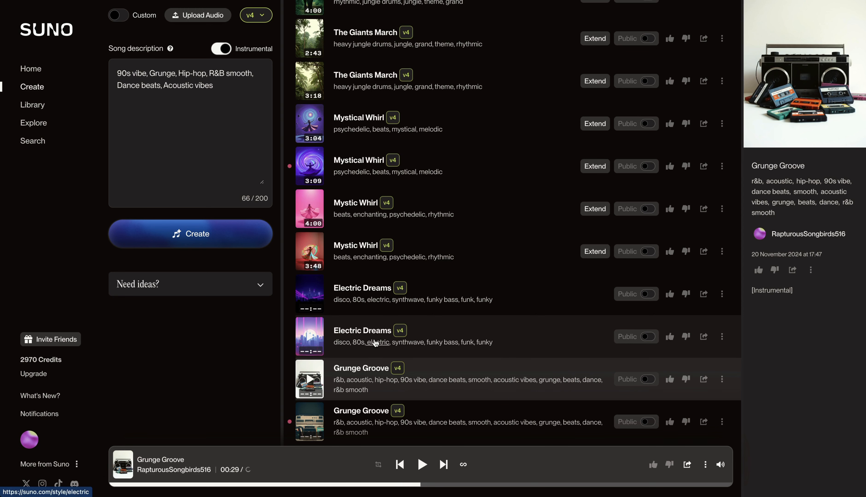
pyautogui.click(310, 421)
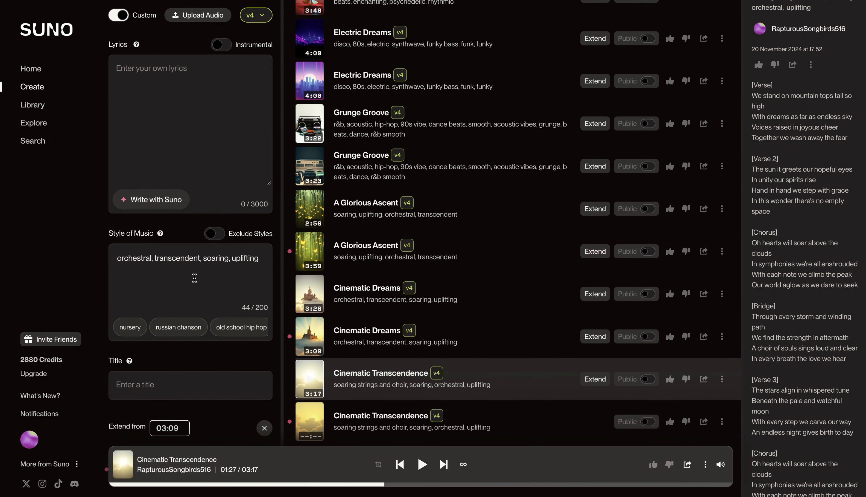
# - Extend the second Cinematic Dreams track from 03:09 in the style "orchestral, transcendent, soaring, uplifting"
pyautogui.scroll(-3, 195, 278)
pyautogui.tripleClick(257, 156)
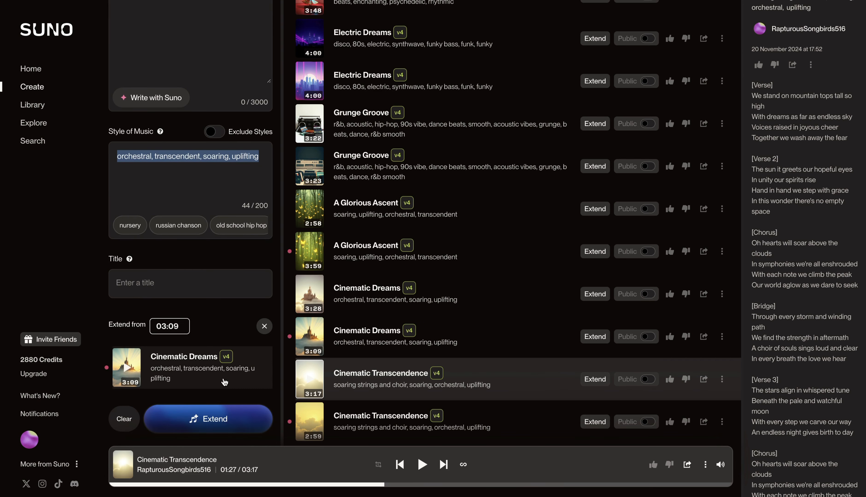
pyautogui.click(206, 421)
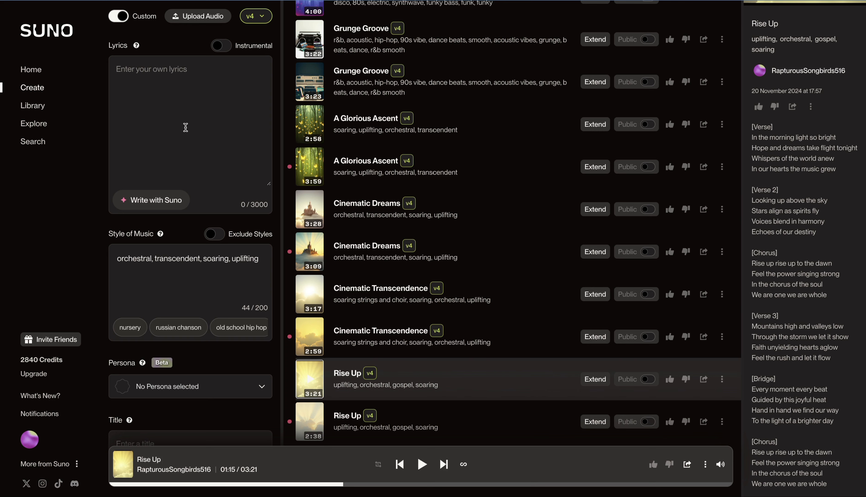
# - Generate lyrics with the Classic model from "Write a song about my dog Lonny, she poops two times every day and I call her my wolf princess"
pyautogui.click(155, 204)
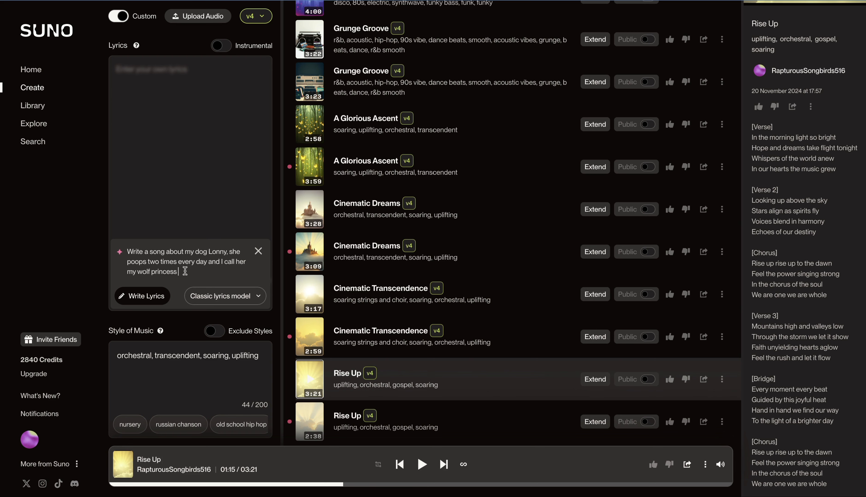
pyautogui.click(221, 300)
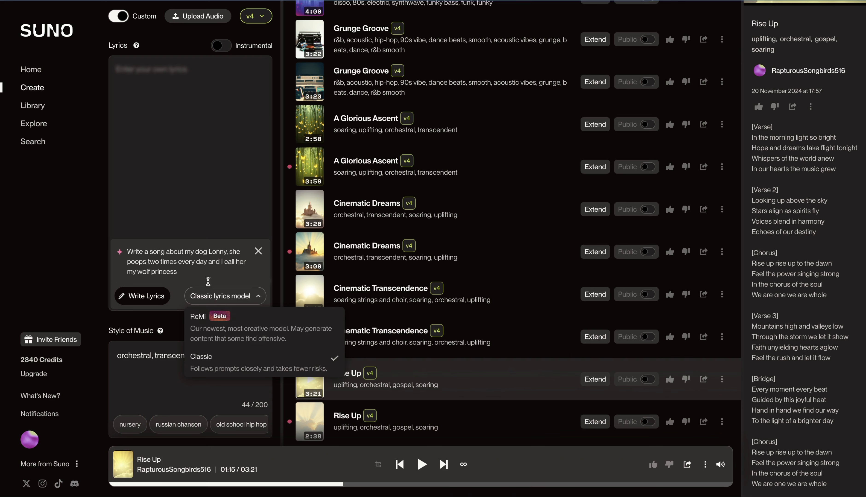
pyautogui.click(212, 364)
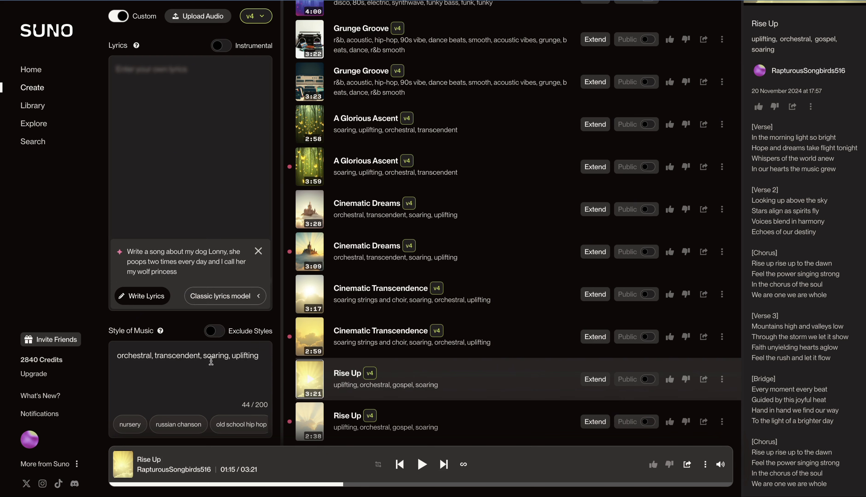
pyautogui.click(141, 300)
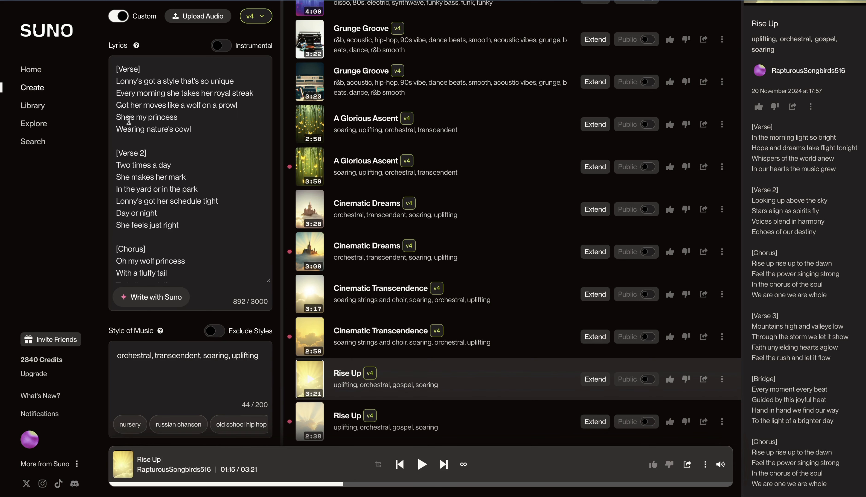
# - Review the generated lyrics and their bracketed verse, chorus and bridge section labels
pyautogui.moveTo(142, 69); pyautogui.dragTo(115, 69)
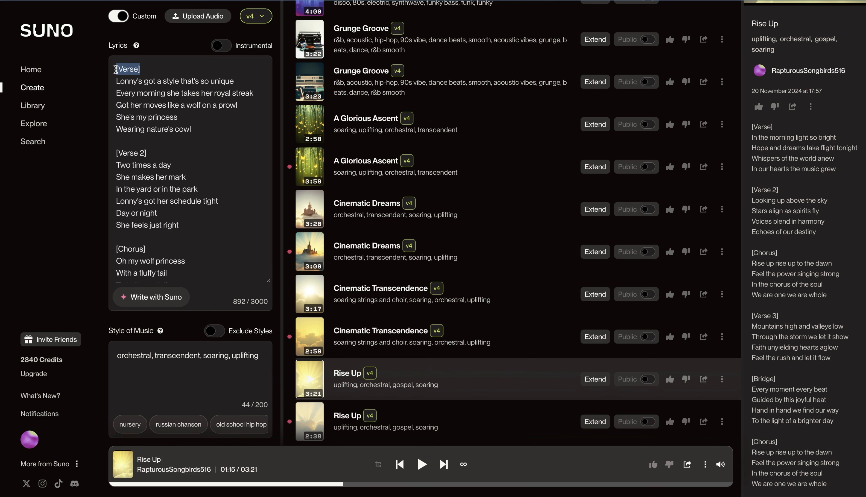
pyautogui.click(141, 70)
pyautogui.moveTo(144, 69); pyautogui.dragTo(115, 69)
pyautogui.click(155, 71)
pyautogui.scroll(-3, 189, 146)
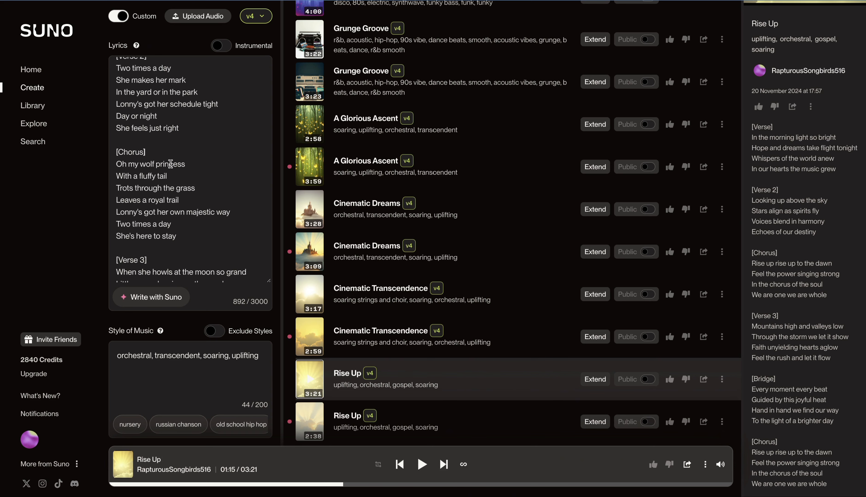
pyautogui.scroll(-5, 170, 164)
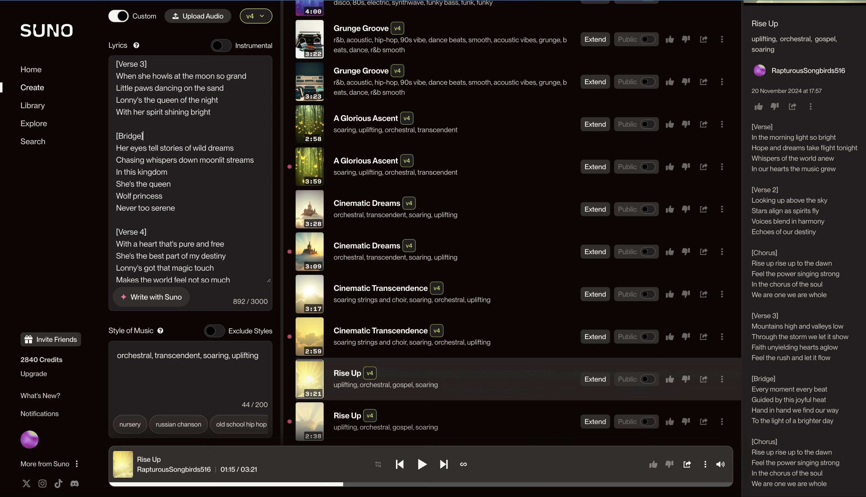
# - Set the music style to "Rock opera, ethereal gospel, choir harmonies, uplifting" and create the song from the generated lyrics
pyautogui.scroll(-5, 241, 160)
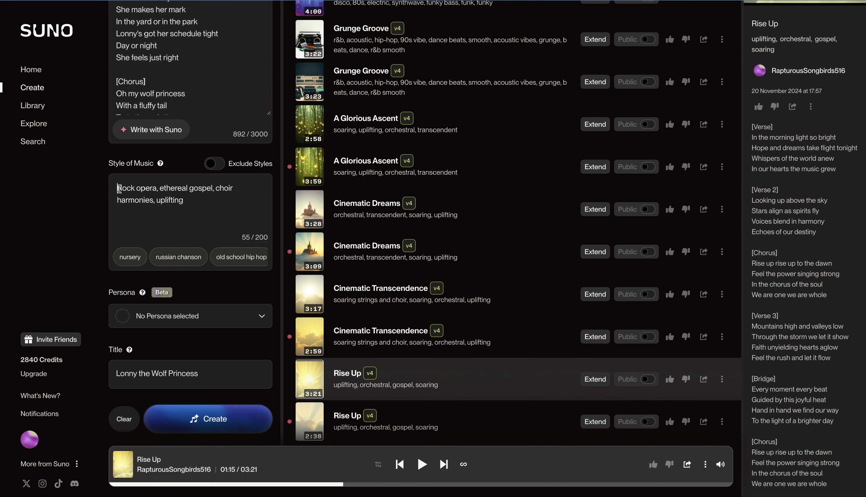
pyautogui.moveTo(117, 187); pyautogui.dragTo(157, 189)
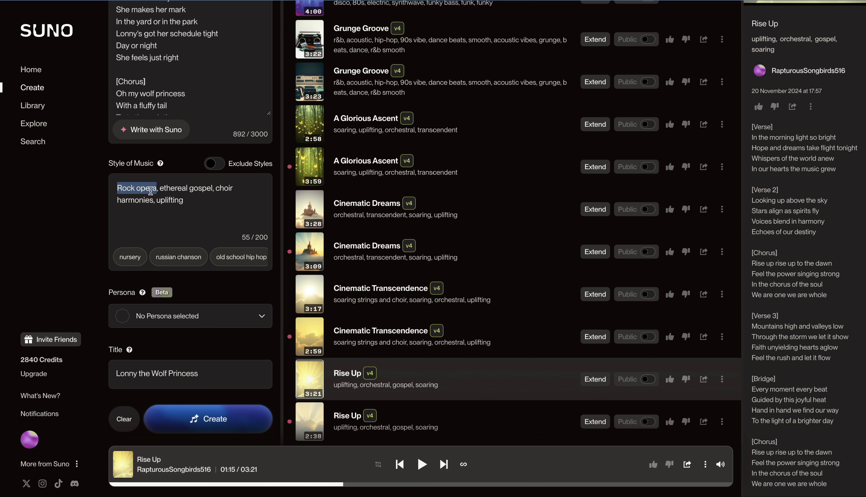
pyautogui.moveTo(166, 191); pyautogui.dragTo(211, 192)
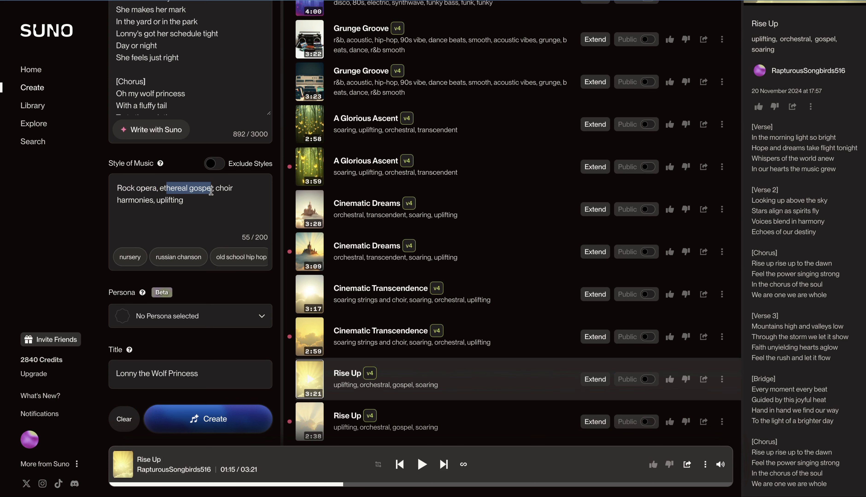
pyautogui.moveTo(157, 200); pyautogui.dragTo(187, 201)
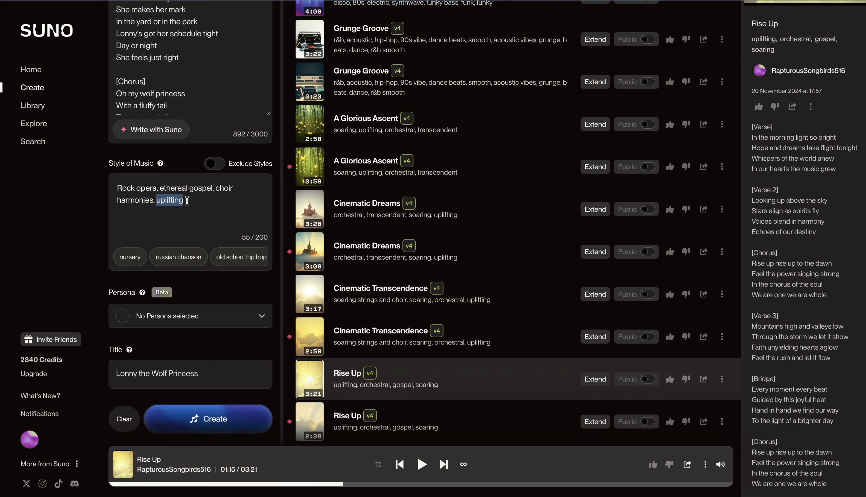
pyautogui.click(201, 419)
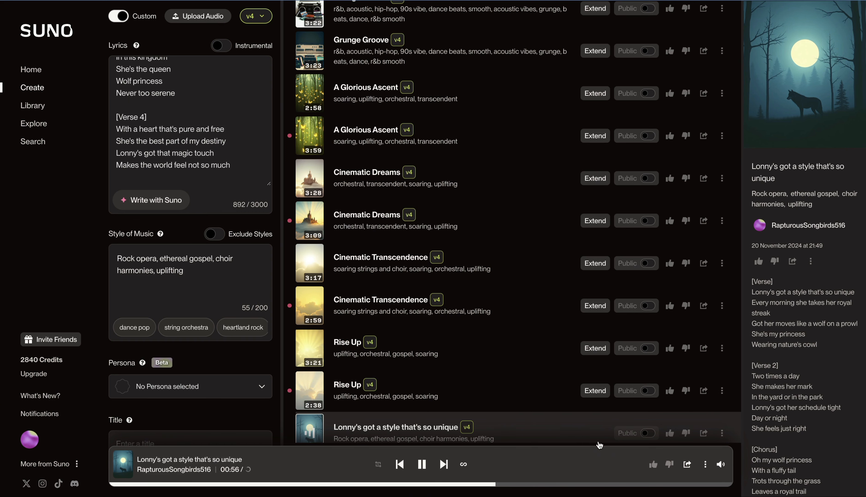
# - Follow the lyrics of the new wolf princess song while it plays
pyautogui.scroll(-5, 810, 399)
pyautogui.scroll(-1, 810, 399)
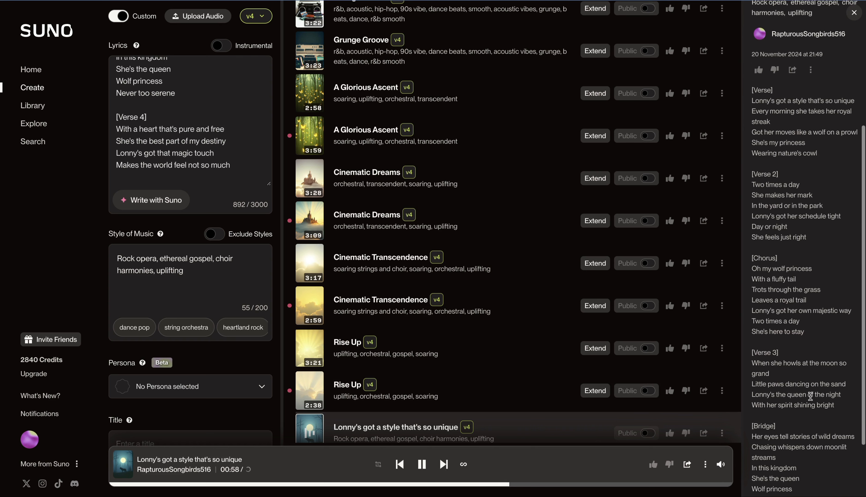
pyautogui.scroll(1, 810, 397)
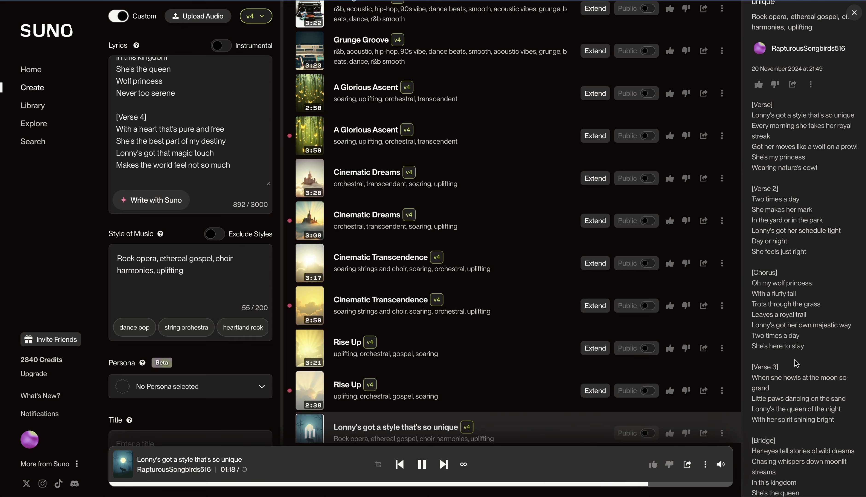
pyautogui.scroll(-1, 796, 363)
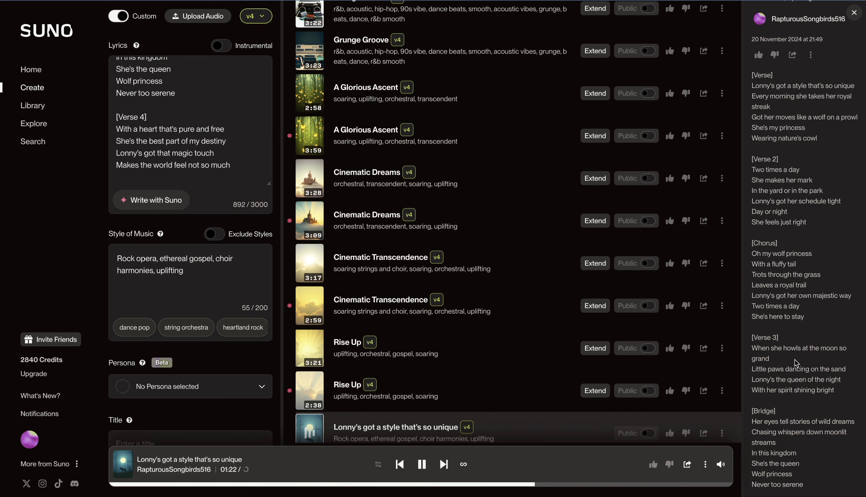
# - Stop playback and replace the lyrics with the pasted Zelda song text, tidying the spacing under its verse, chorus and bridge labels
pyautogui.click(421, 465)
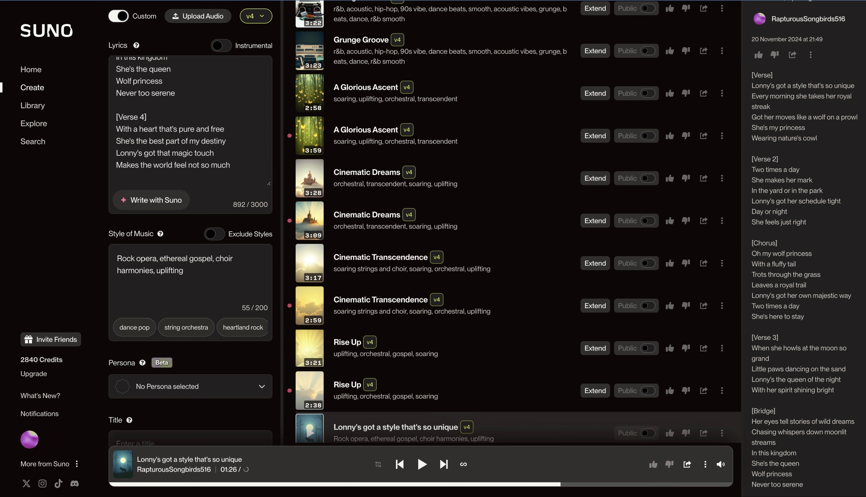
pyautogui.hotkey('ctrl', 'a')
pyautogui.press('BackSpace')
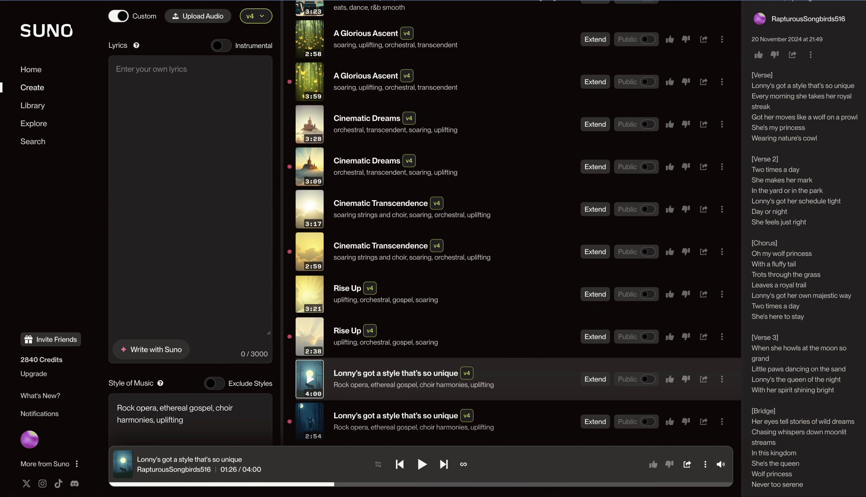
pyautogui.hotkey('ctrl', 'v')
pyautogui.scroll(3, 198, 164)
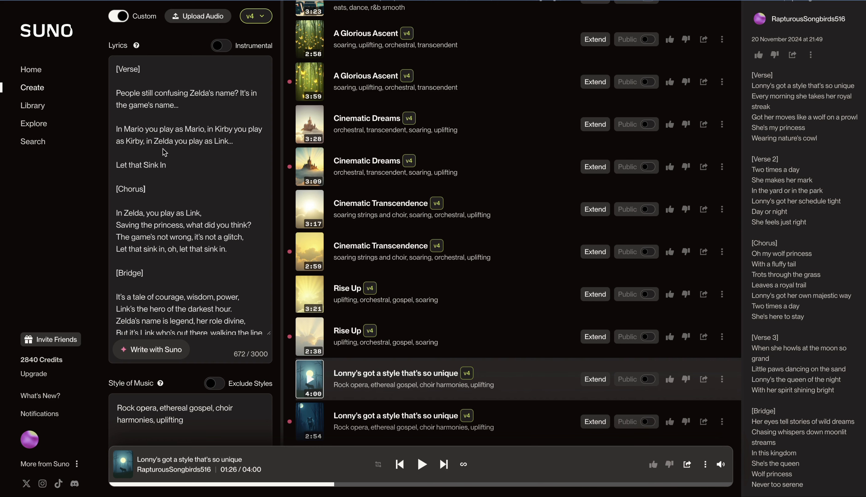
pyautogui.doubleClick(129, 70)
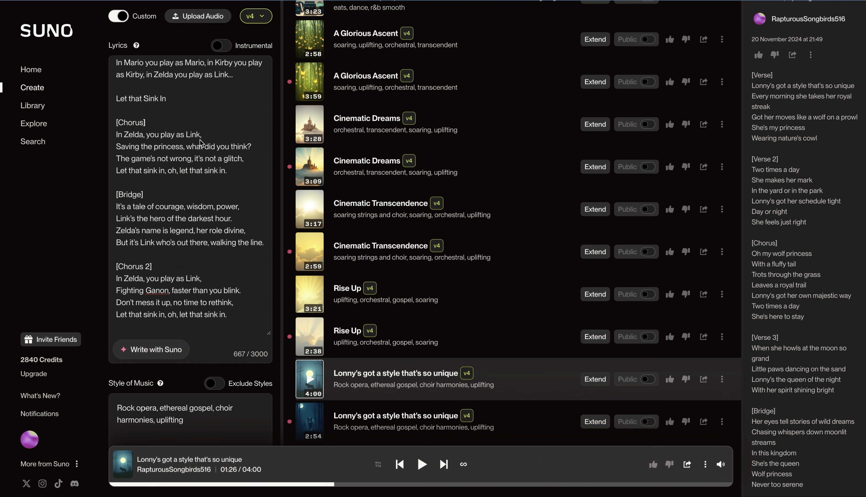
pyautogui.scroll(2, 212, 137)
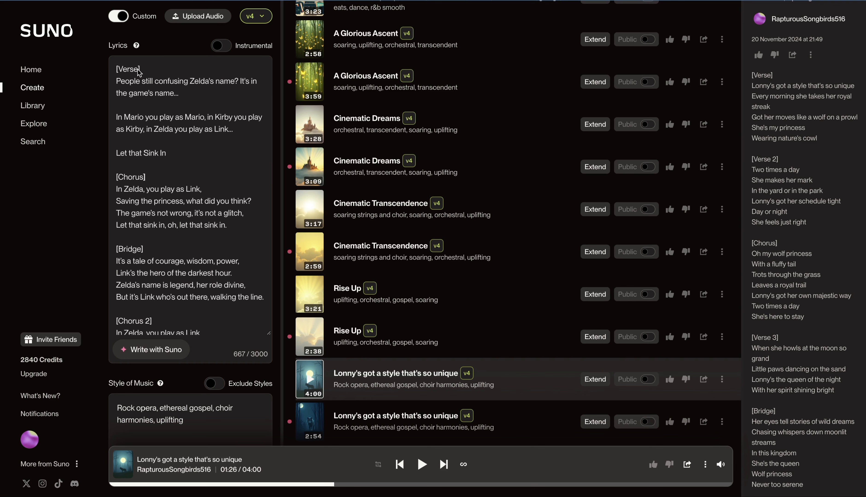
# - Add "female lead, soulful, powerful vocals, dramatic, driving beat" to the first Chorus label in the lyrics
pyautogui.click(144, 177)
pyautogui.write(':')
pyautogui.write('female lead, soulful, powerful vocals, dramatic, driving beat')
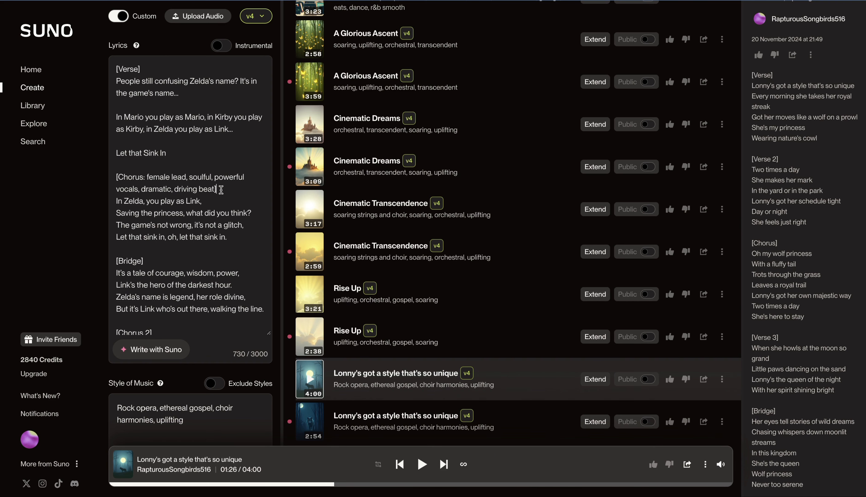
# - Label the verse "Rap Verse", the bridge "Acapella" and Chorus 2 "male lead, rhythmic, danceable, pop groove", and create the song without a style
pyautogui.click(118, 69)
pyautogui.write('Rap')
pyautogui.click(141, 261)
pyautogui.write(': Acapella')
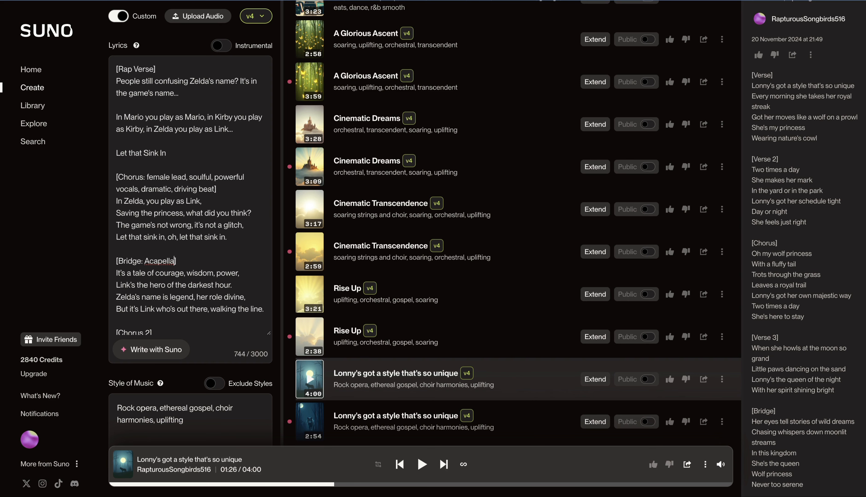
pyautogui.scroll(-2, 241, 75)
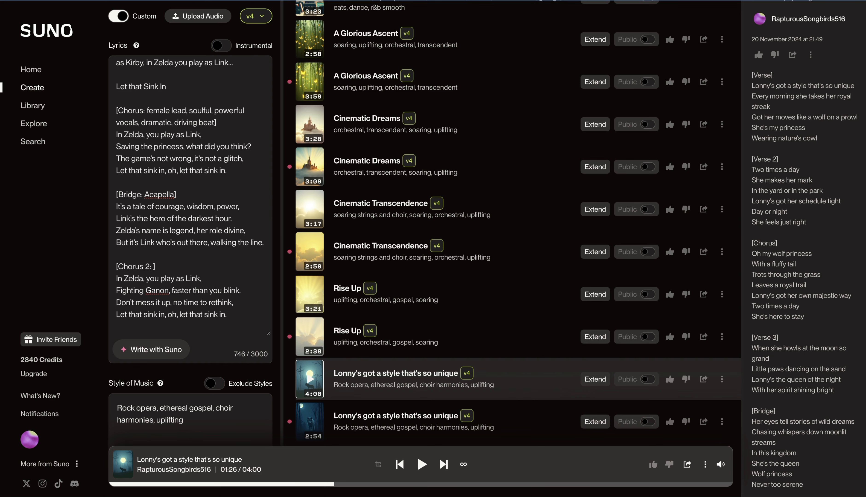
pyautogui.write(':  male lead, rhythmic, danceable, pop groove')
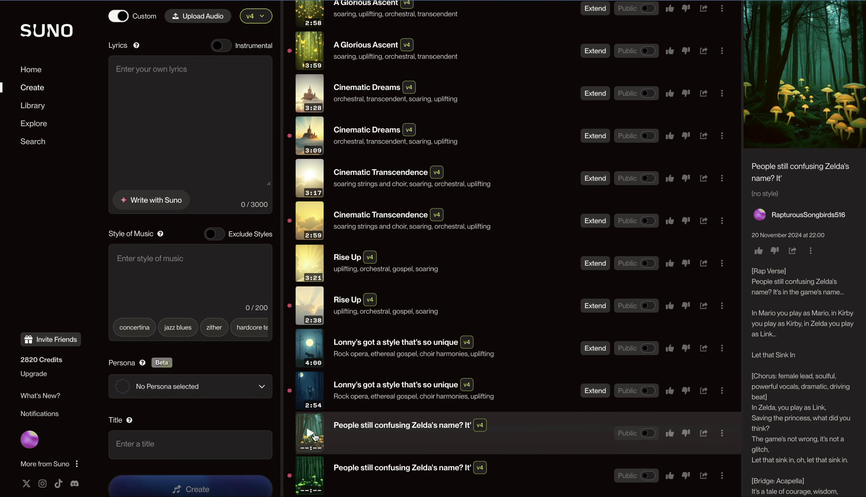
# - Play the first new Zelda song and follow its rap verse, chorus and bridge in the lyrics, stopping playback at the end
pyautogui.click(310, 435)
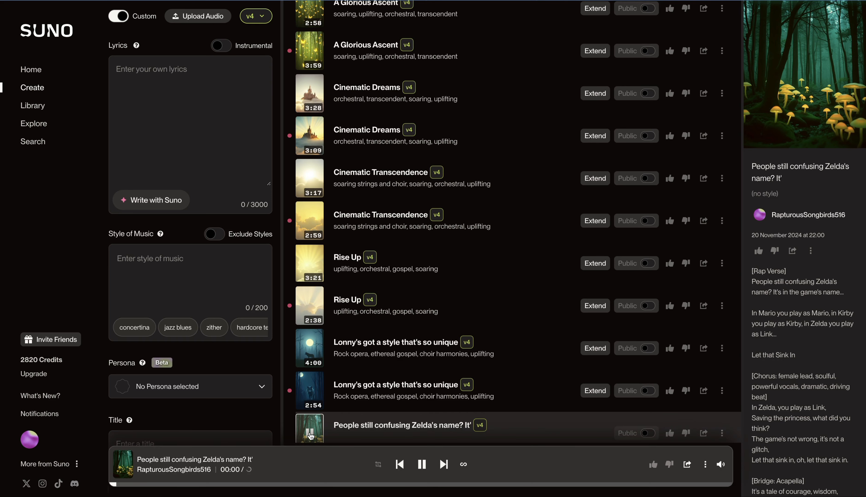
pyautogui.scroll(-1, 817, 311)
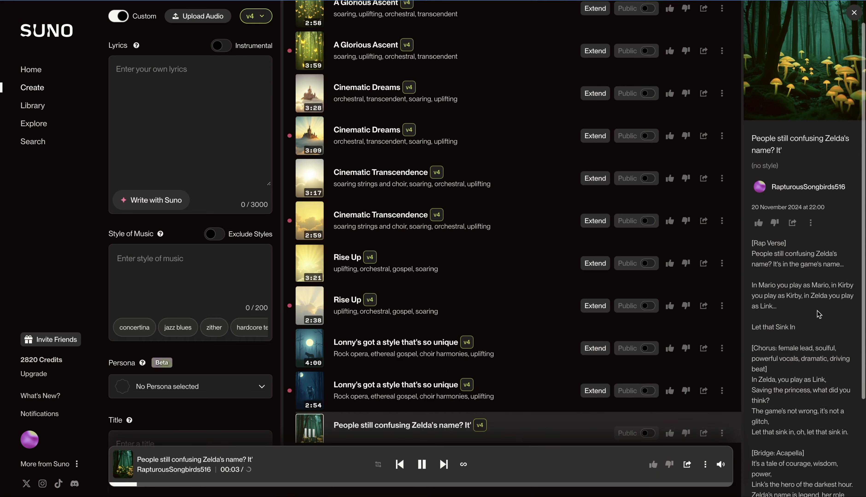
pyautogui.scroll(1, 819, 314)
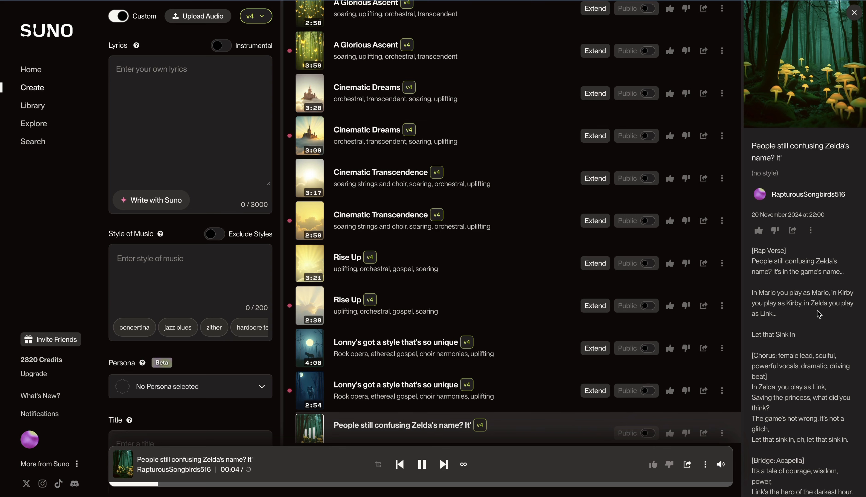
pyautogui.scroll(-1, 816, 311)
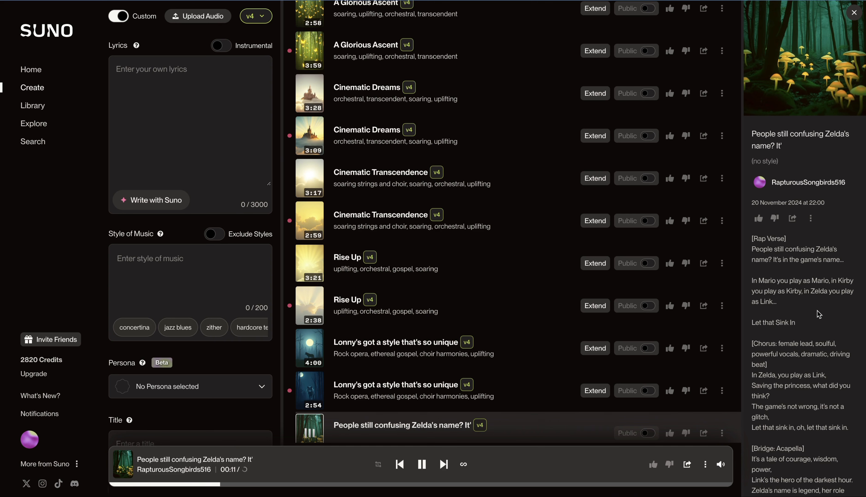
pyautogui.scroll(-1, 817, 311)
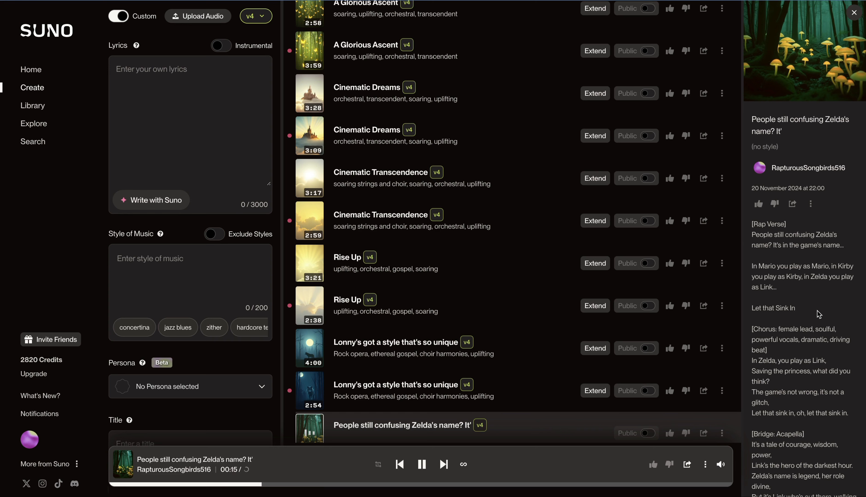
pyautogui.scroll(-3, 819, 314)
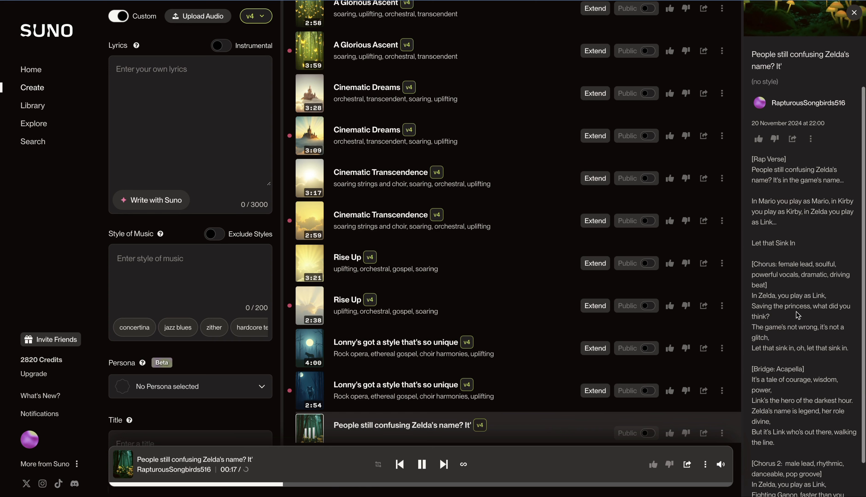
pyautogui.scroll(-1, 802, 340)
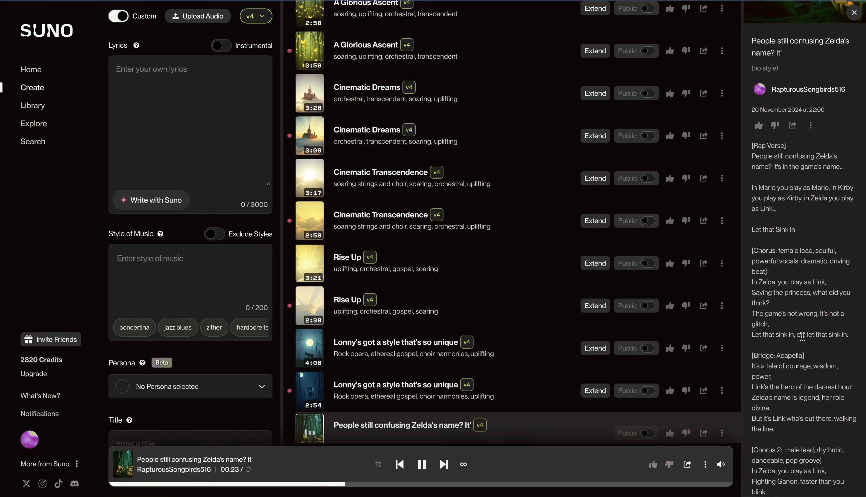
pyautogui.scroll(-1, 802, 337)
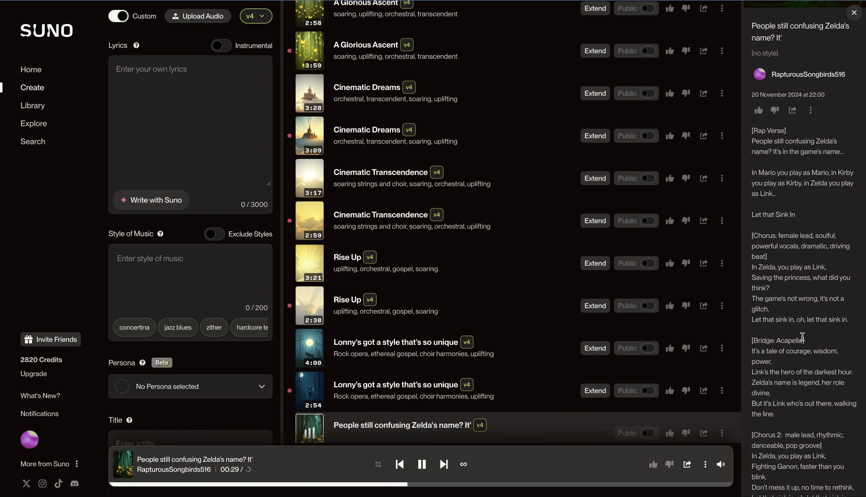
pyautogui.scroll(-1, 801, 337)
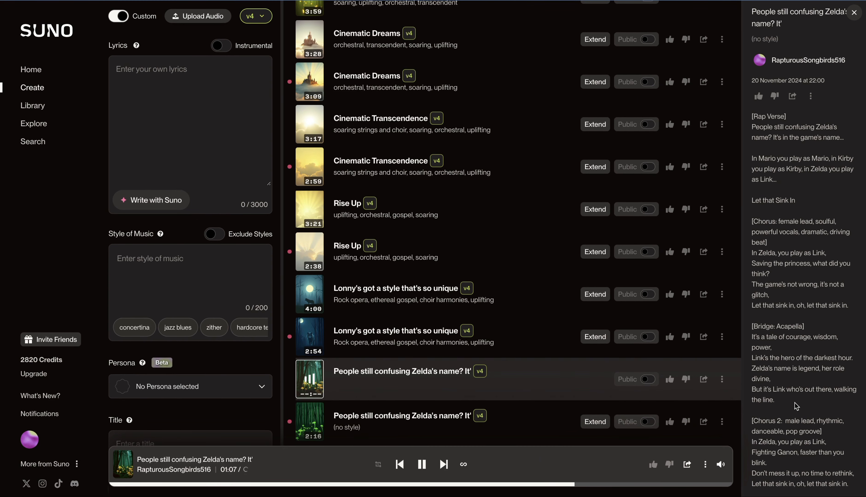
pyautogui.click(422, 465)
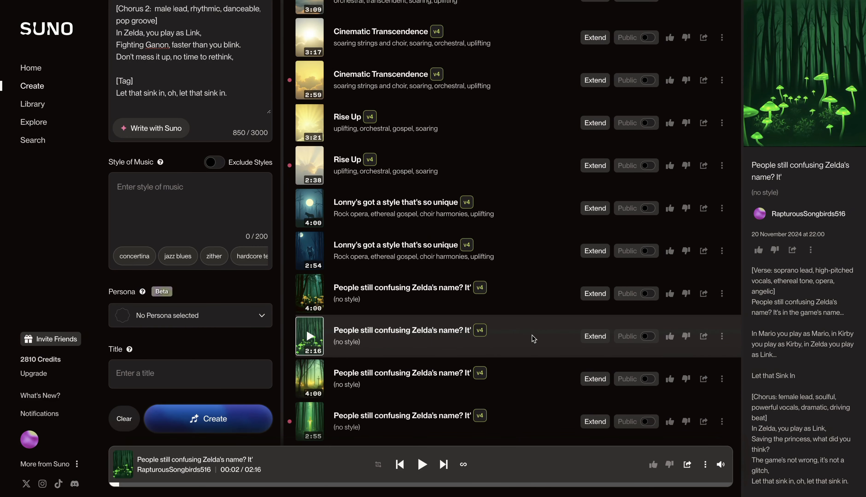
# - Create a cover of the 2:16 Zelda song in the style "latin music, latin jazz"
pyautogui.click(722, 336)
pyautogui.moveTo(730, 359)
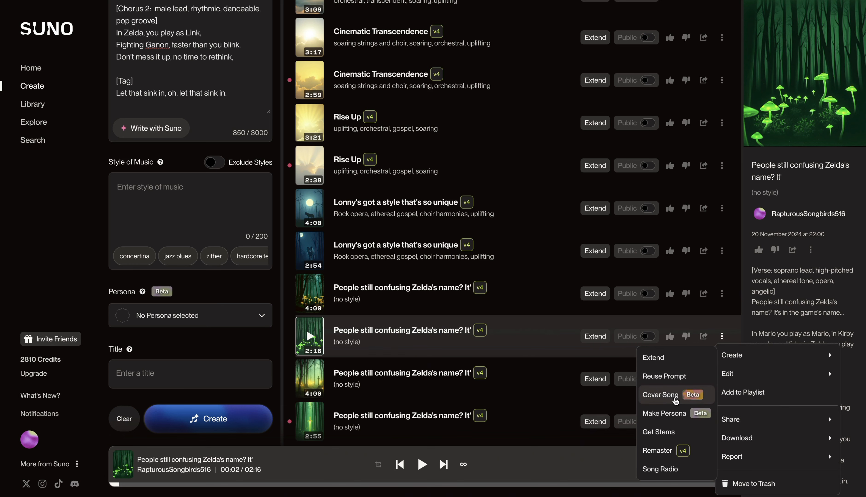
pyautogui.click(675, 400)
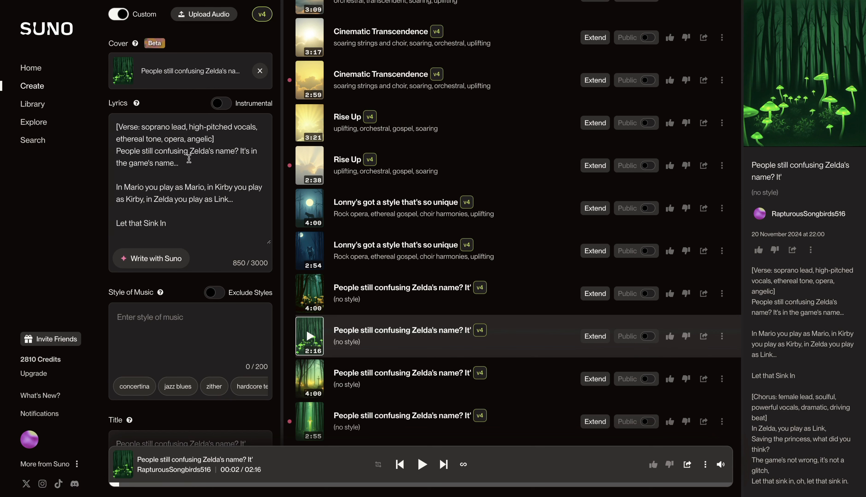
pyautogui.scroll(-2, 188, 159)
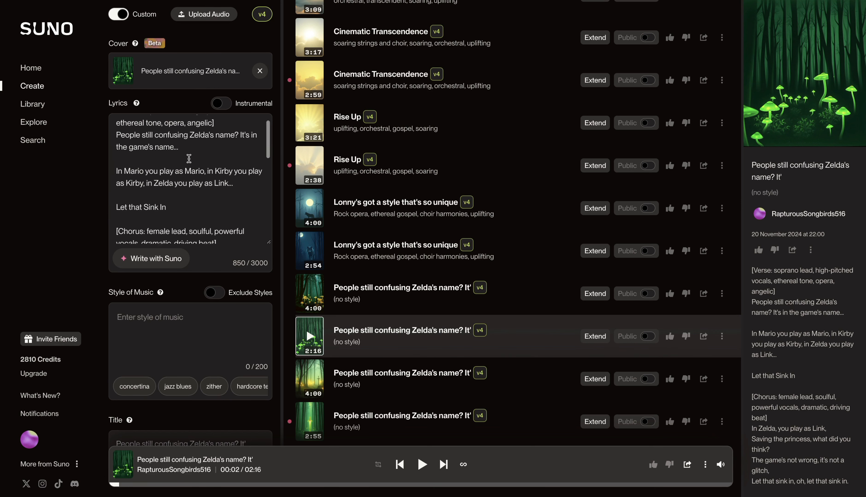
pyautogui.click(163, 318)
pyautogui.write('latin music,')
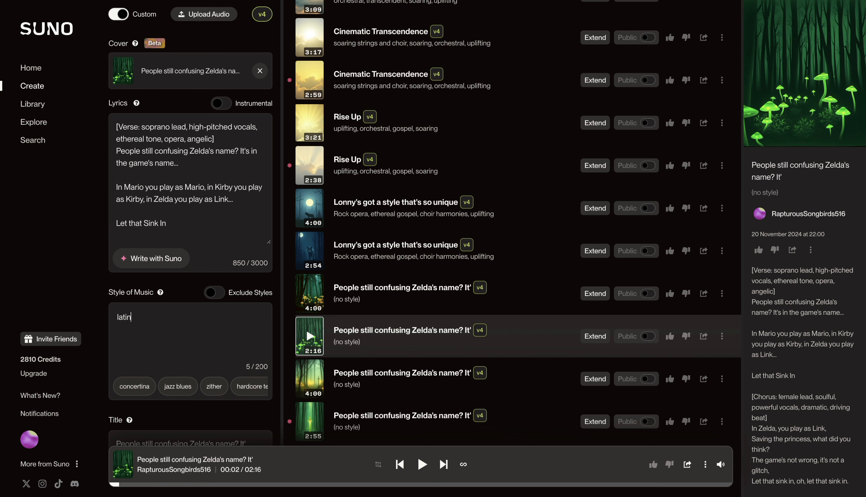
pyautogui.write(' latin jazz')
pyautogui.scroll(-2, 191, 240)
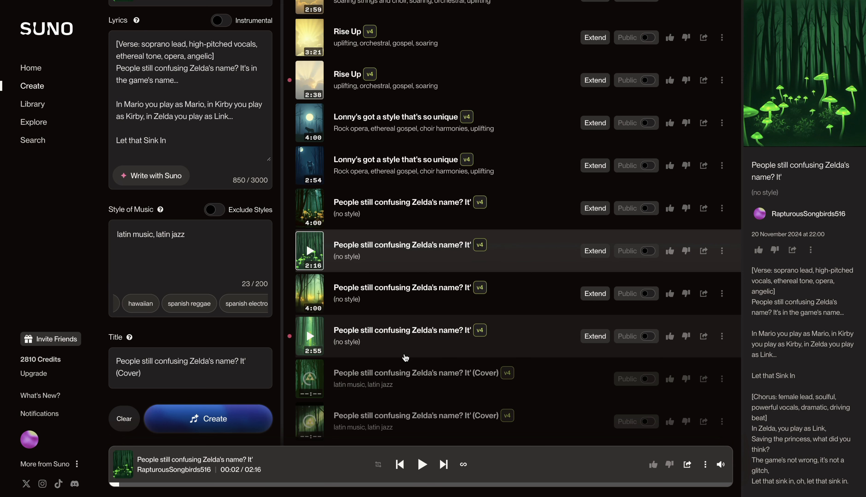
# - Listen to both Latin covers of the Zelda song, following the second one's lyrics before pausing it
pyautogui.click(310, 380)
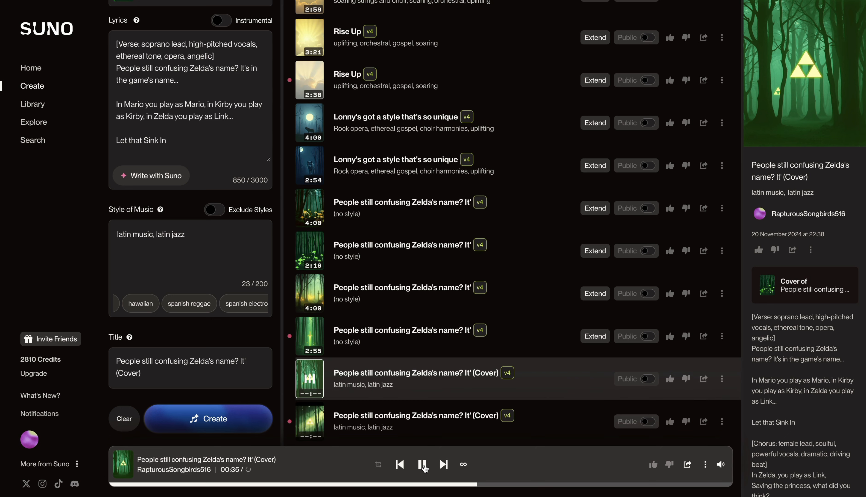
pyautogui.click(309, 424)
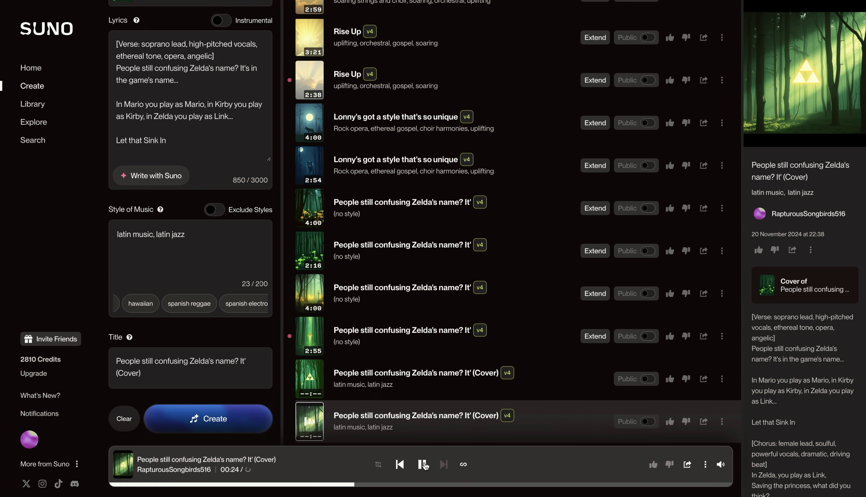
pyautogui.scroll(-5, 803, 247)
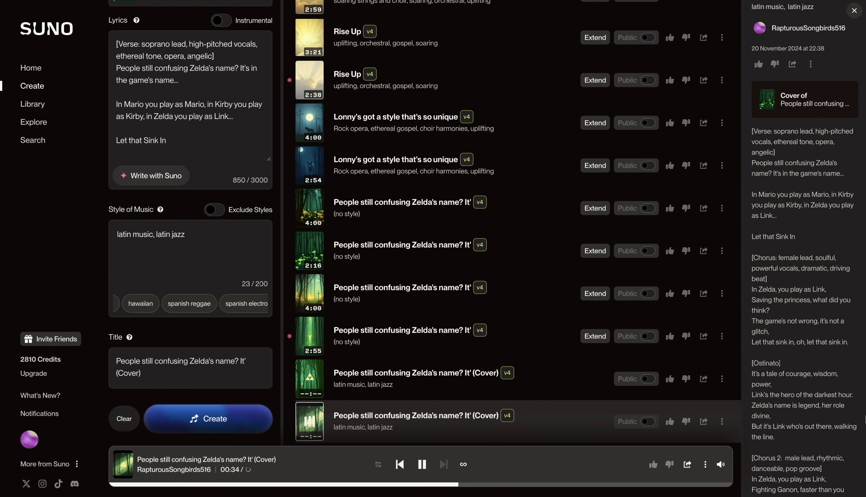
pyautogui.click(422, 465)
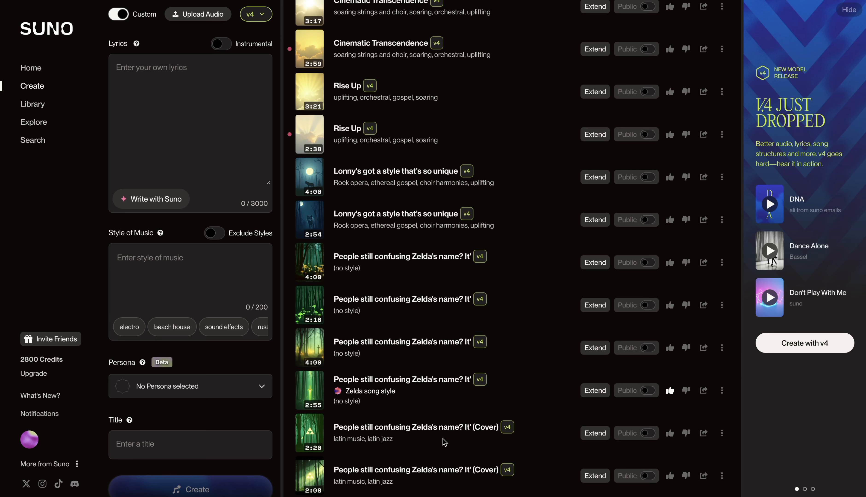
# - Make a public persona named "Zelda Latin song" from the 2:20 Latin cover and load it for a new song
pyautogui.click(721, 433)
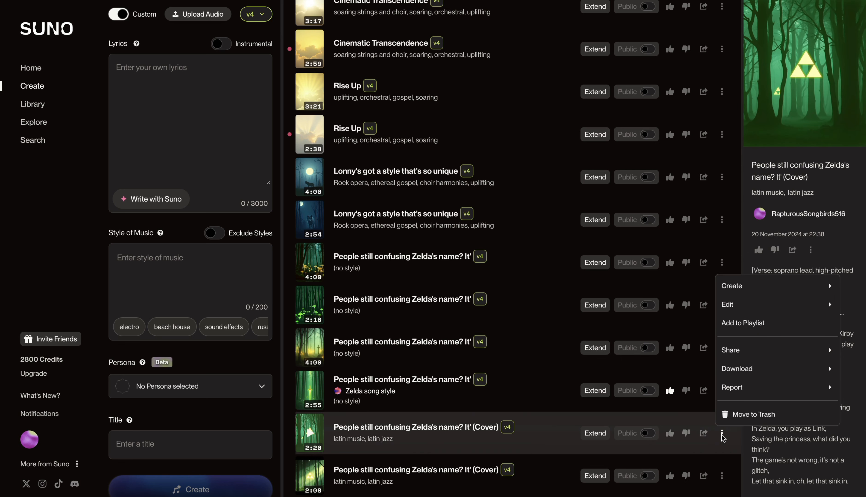
pyautogui.moveTo(735, 287)
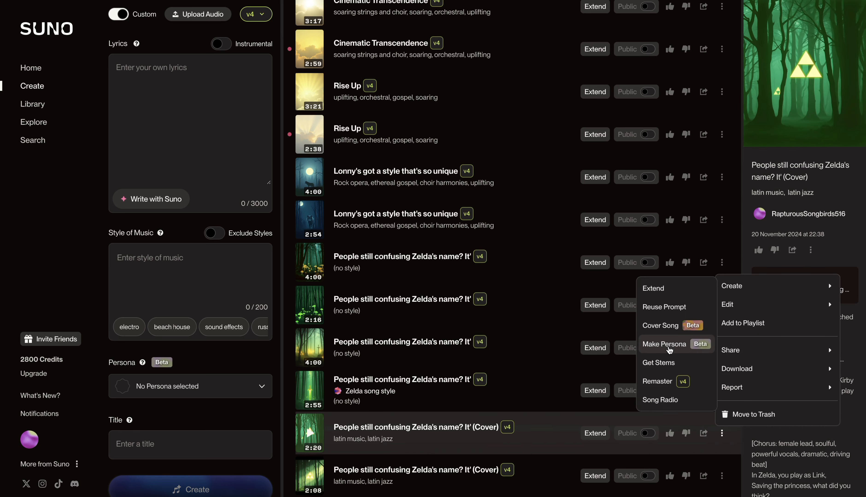
pyautogui.click(668, 347)
pyautogui.click(392, 245)
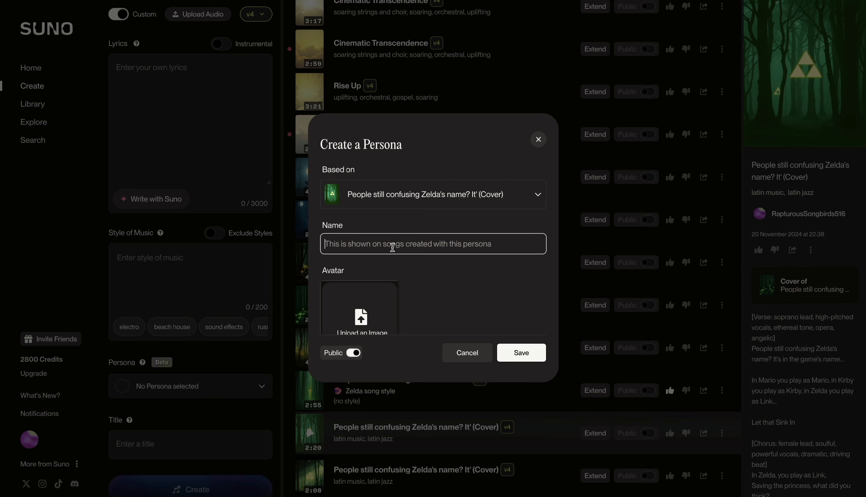
pyautogui.write('Zelda Latin Song')
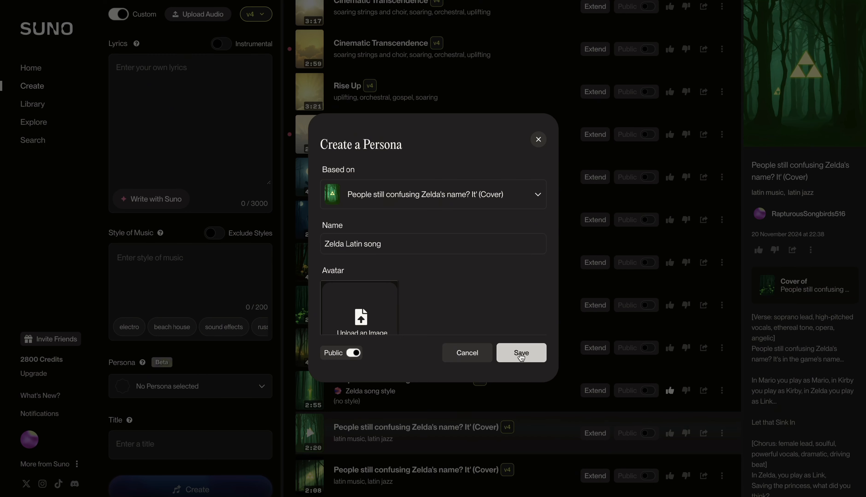
pyautogui.click(520, 354)
pyautogui.click(522, 296)
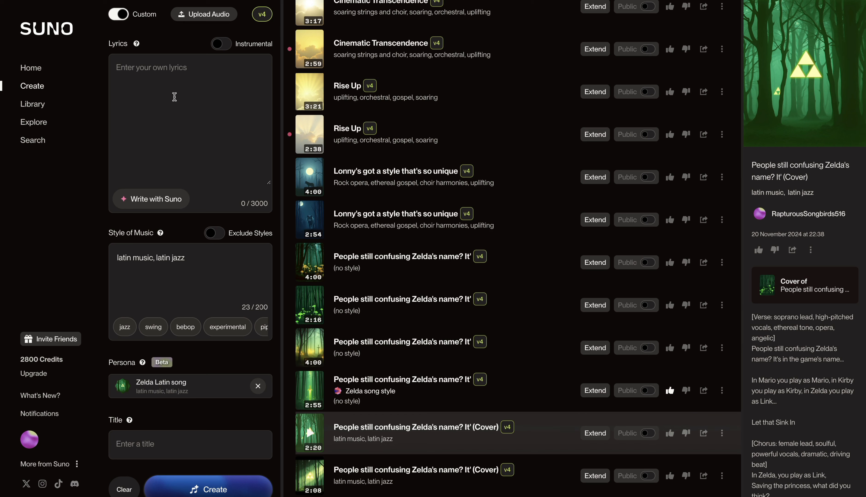
# - Generate lyrics with the Classic model from "everybody knows it wrong, frankestein is not the monster, he is the creator of the monster"
pyautogui.click(156, 199)
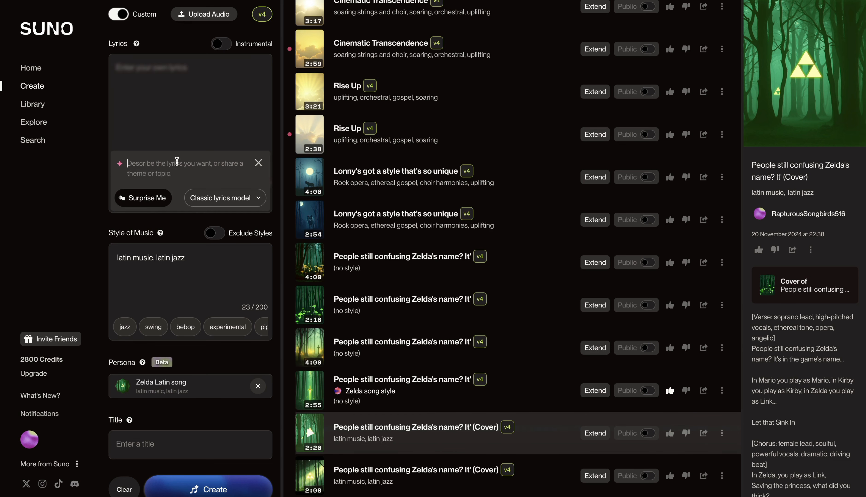
pyautogui.write('everybody knows it wrong, frankestein is not the monster, he is the creator of the monster,')
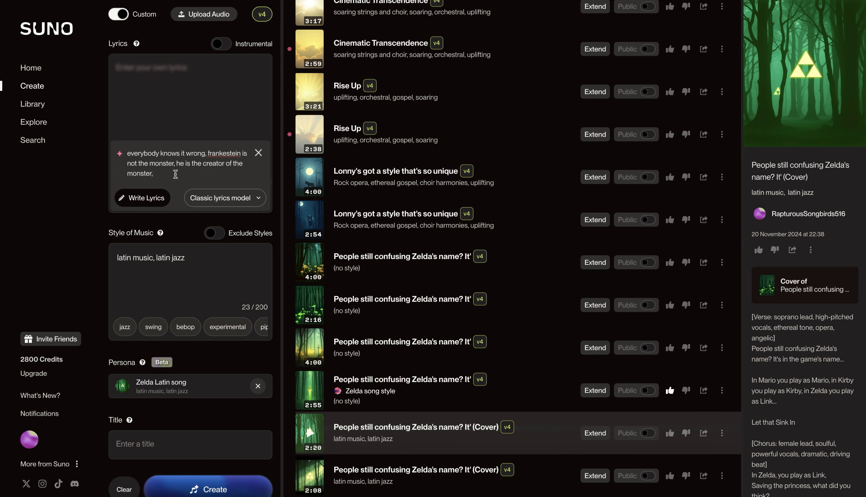
pyautogui.click(151, 199)
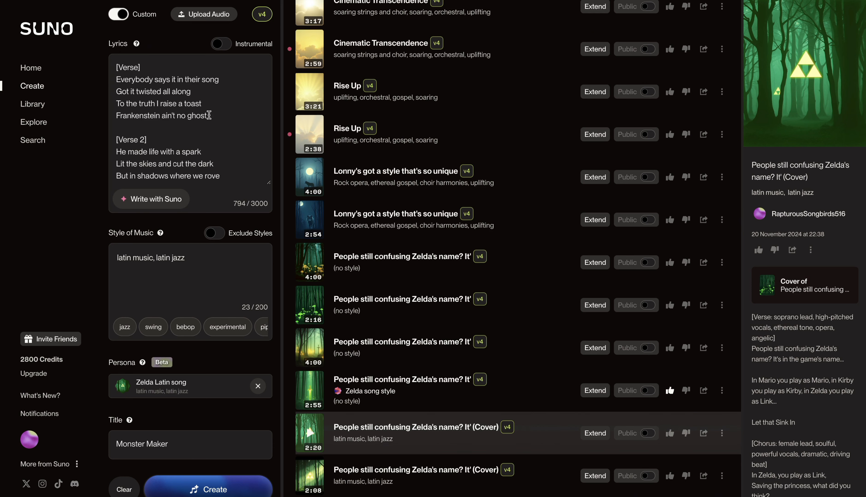
# - Clear the music style and create the Monster Maker song with the Zelda Latin song persona
pyautogui.scroll(-5, 208, 115)
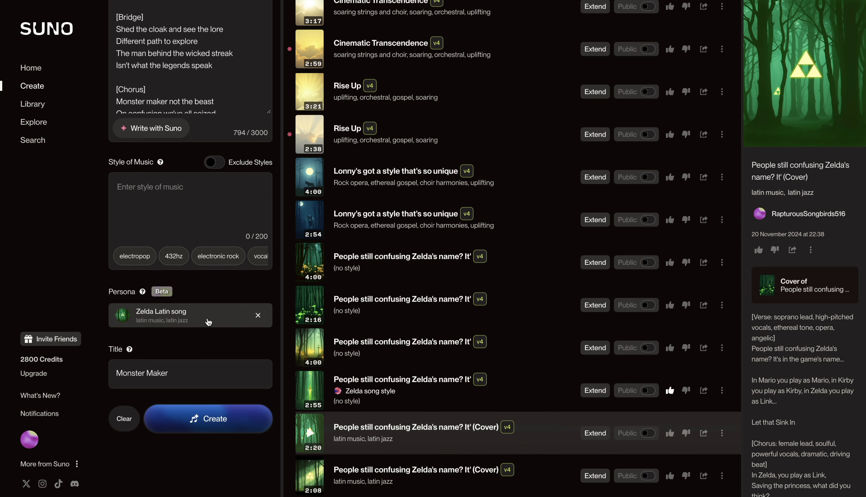
pyautogui.click(193, 420)
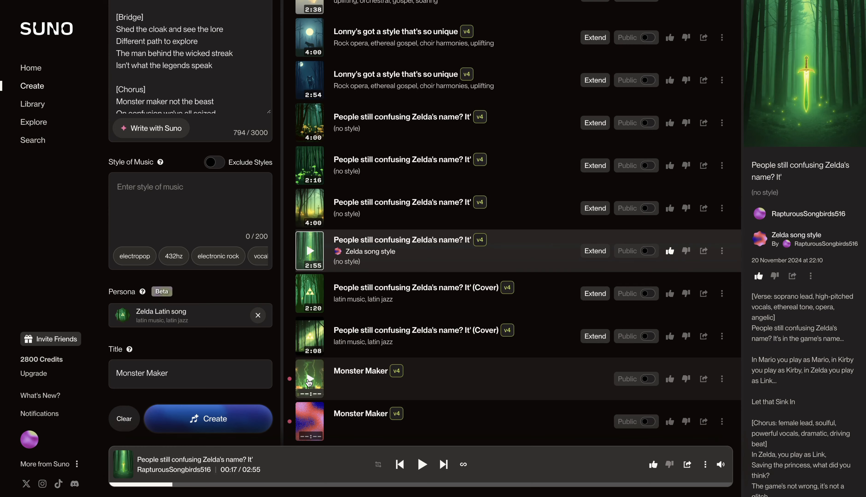
# - Play the first Monster Maker song and follow its lyrics from the opening verse through the final chorus
pyautogui.click(309, 382)
pyautogui.scroll(-3, 776, 326)
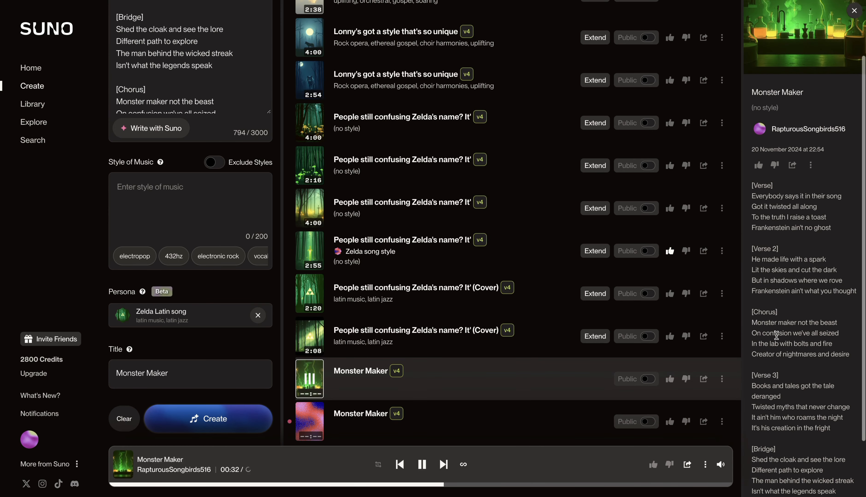
pyautogui.scroll(-1, 776, 335)
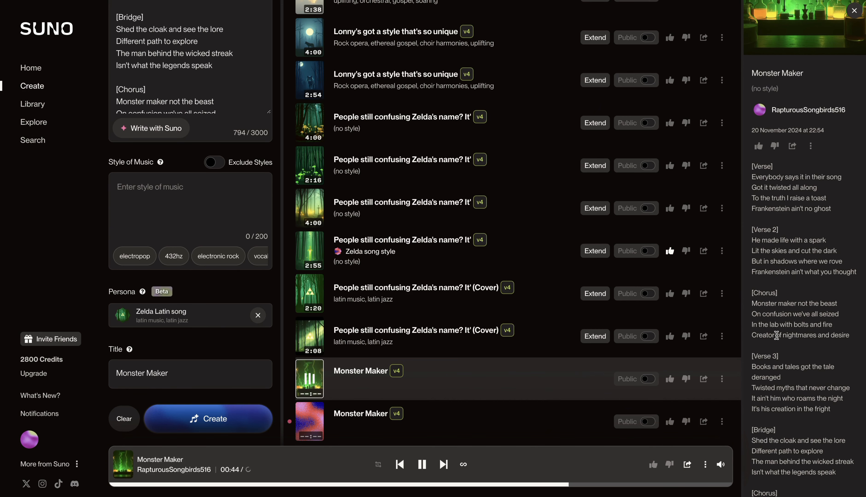
pyautogui.scroll(-1, 776, 336)
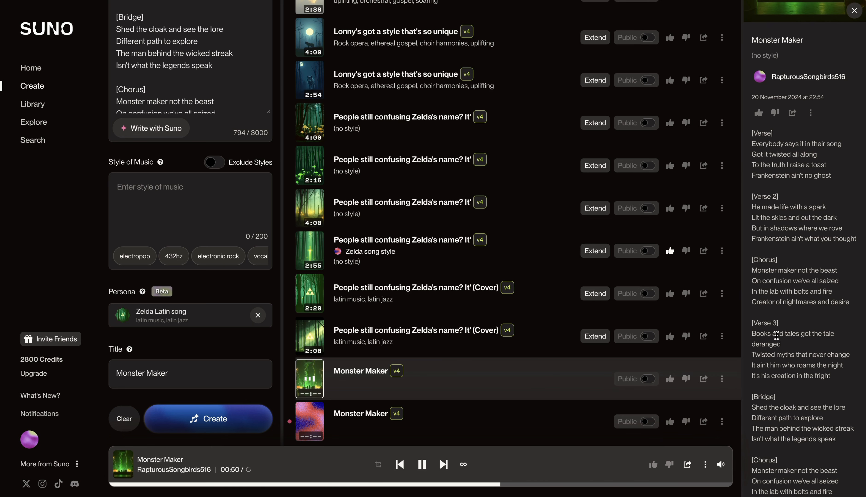
pyautogui.scroll(-1, 776, 336)
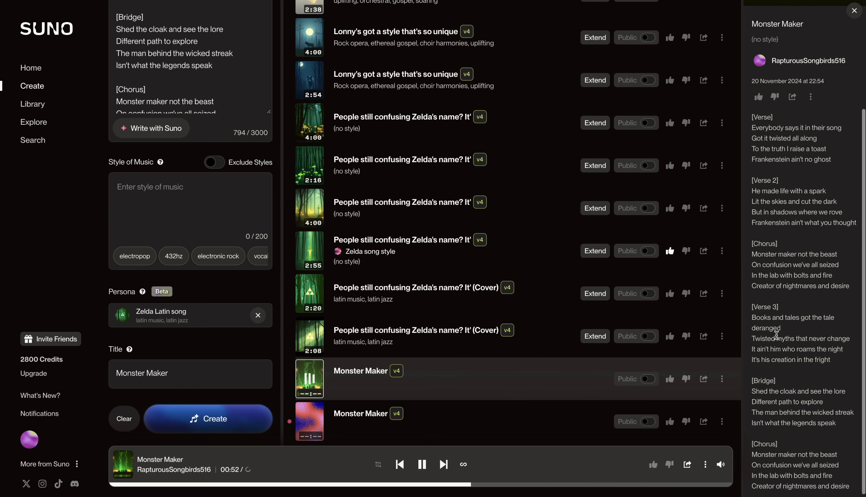
# - Listen to the second Monster Maker version from about a third of the way in, following its lyrics
pyautogui.click(313, 486)
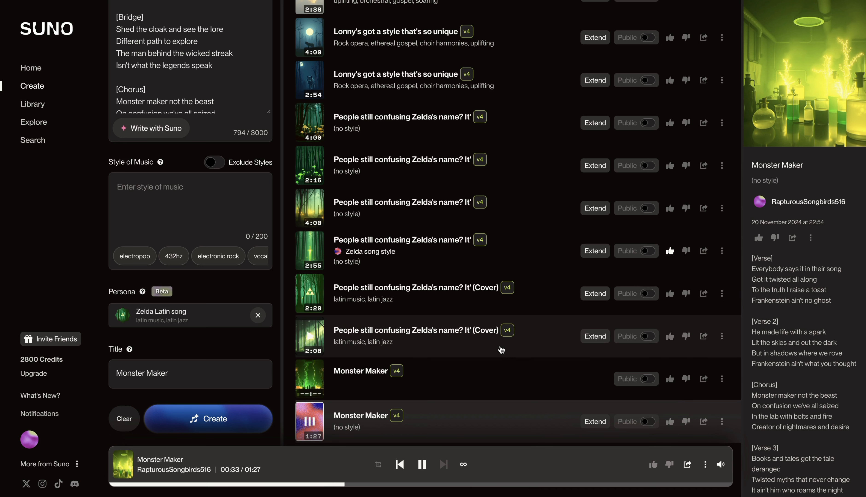
pyautogui.scroll(-1, 825, 357)
pyautogui.scroll(-4, 825, 357)
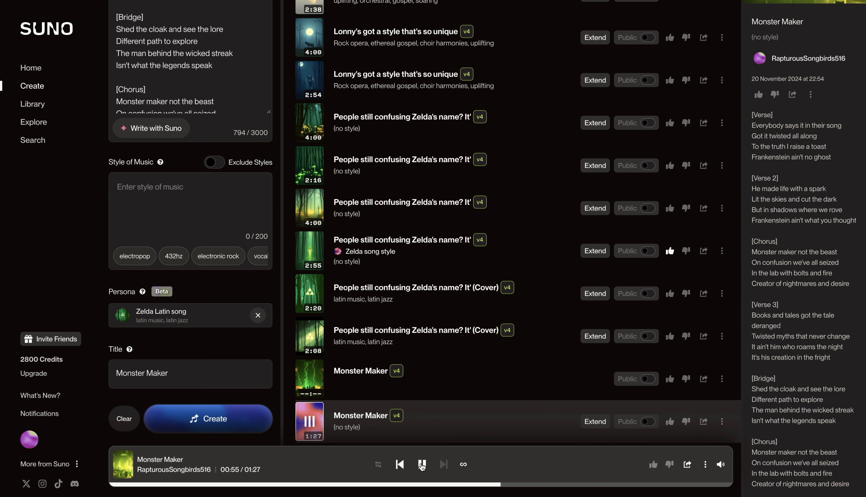
# - Play the Zelda Latin song persona's source track for comparison, skipping ahead to 0:25 and then further, and pause it
pyautogui.click(122, 315)
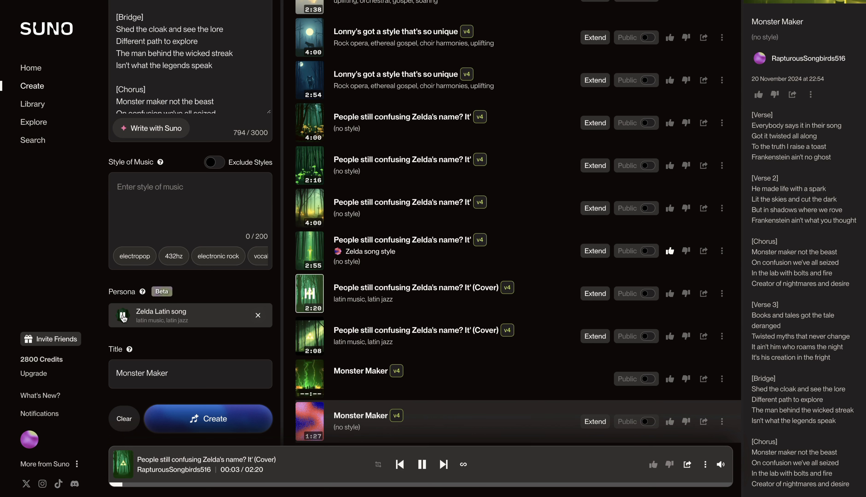
pyautogui.click(222, 485)
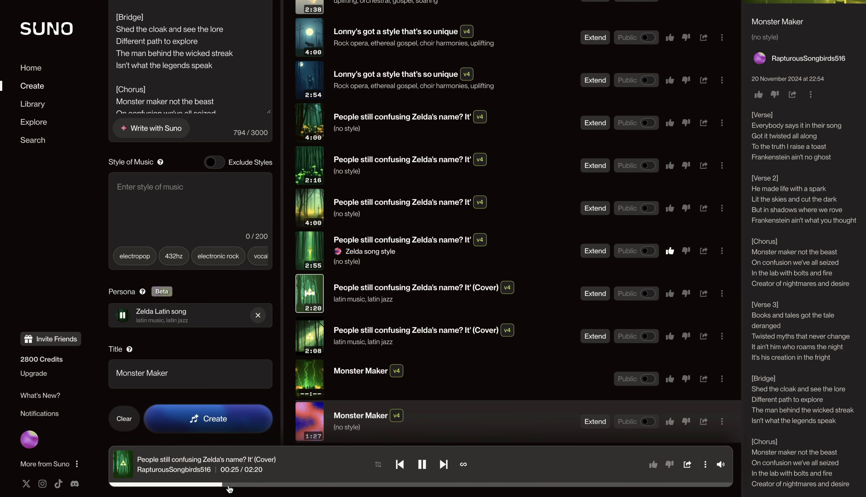
pyautogui.click(318, 486)
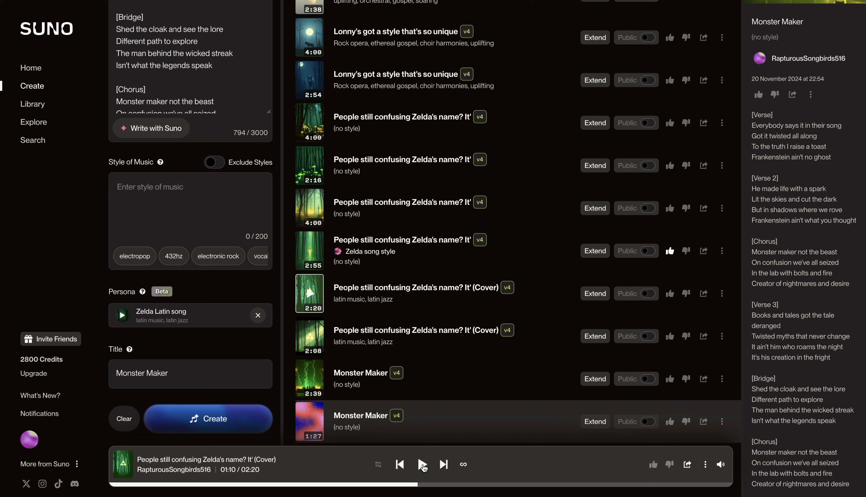
pyautogui.click(422, 465)
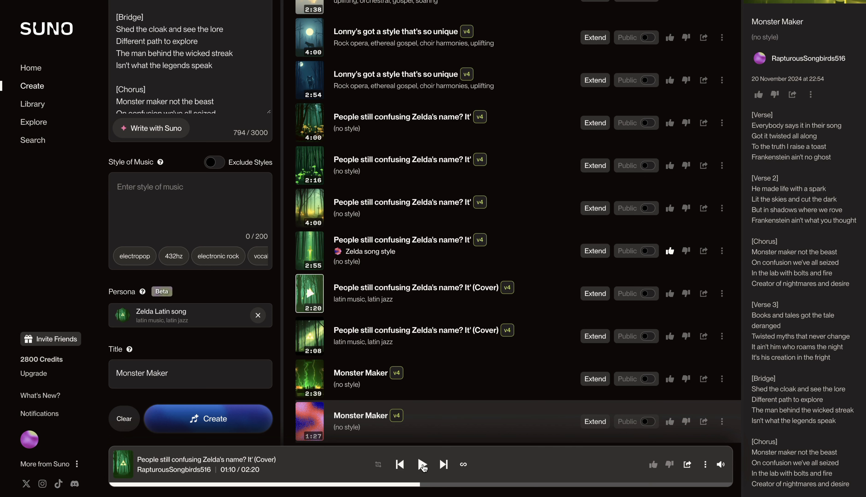